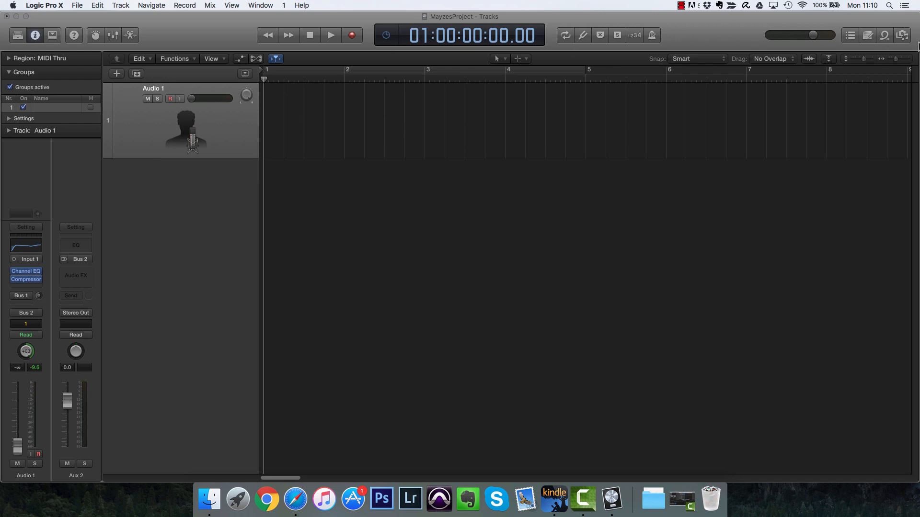
Open the loop browser, try filtering All Drums loops by Cheerful and by Relaxed, and reset the filters.
click(886, 39)
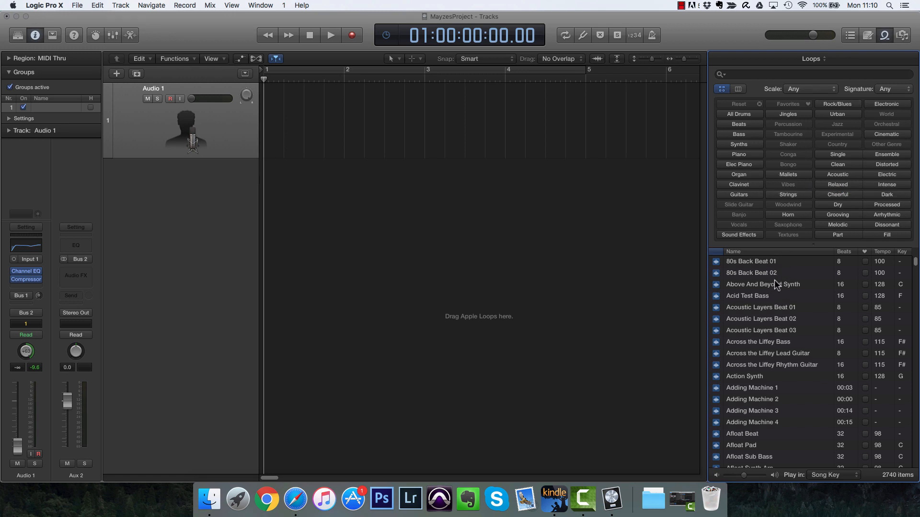
click(748, 117)
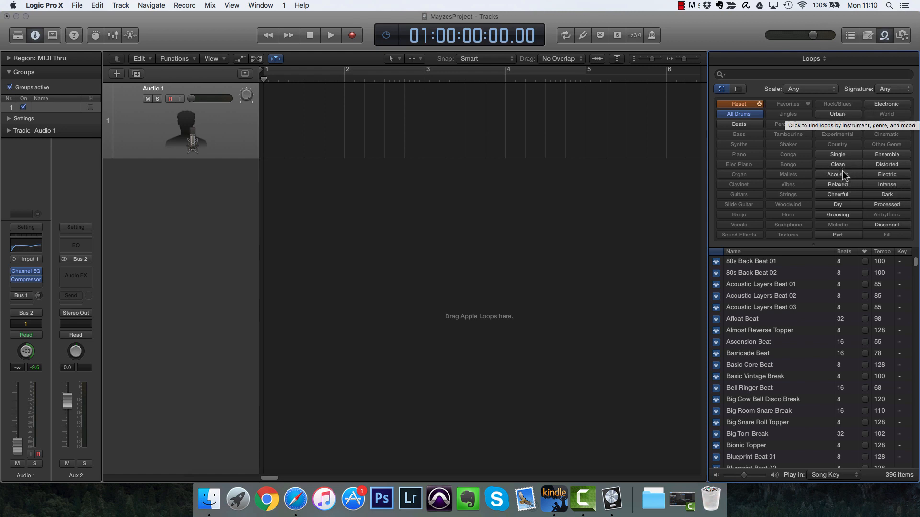
click(848, 197)
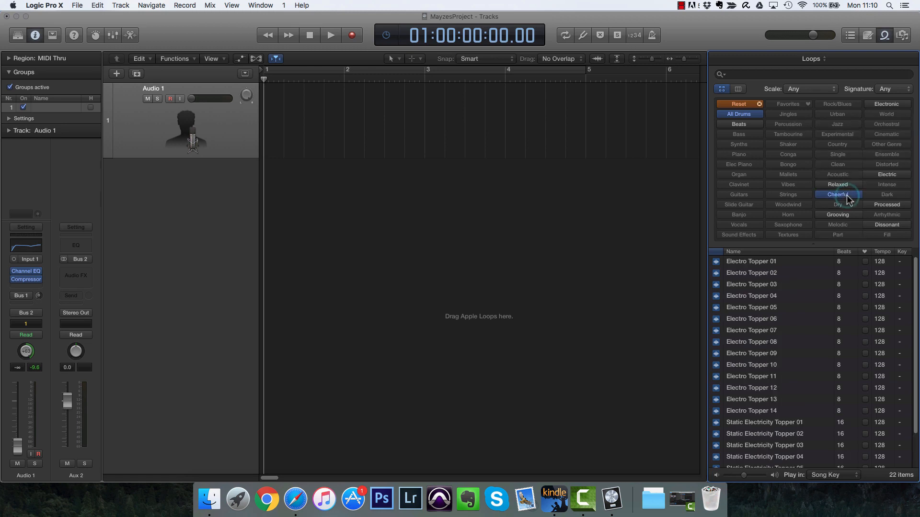
click(847, 196)
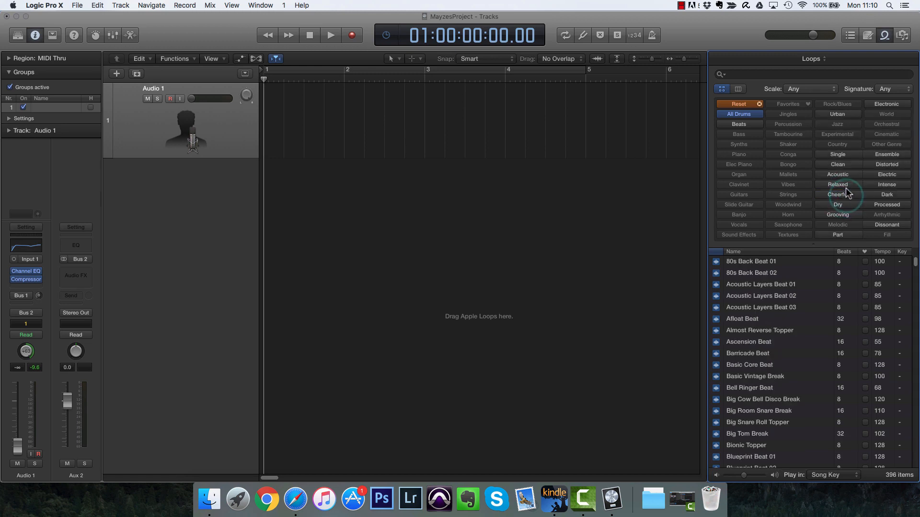
click(846, 186)
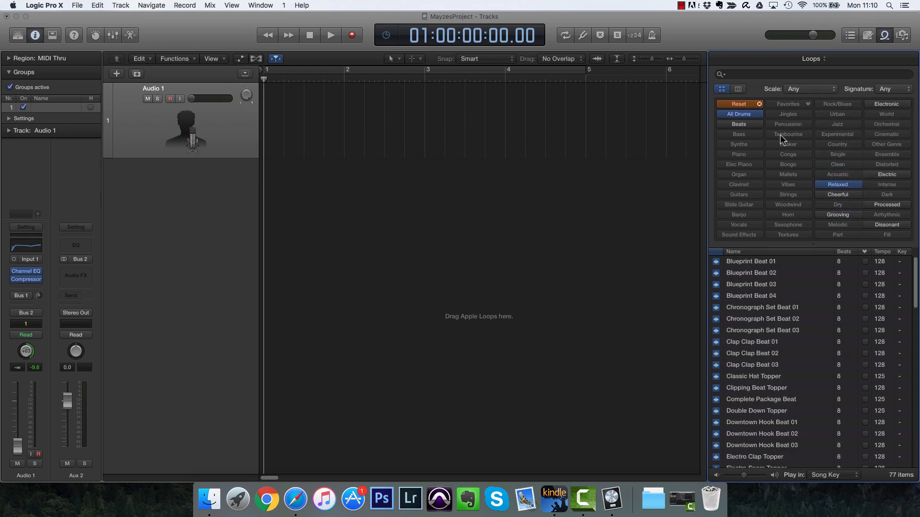
click(759, 104)
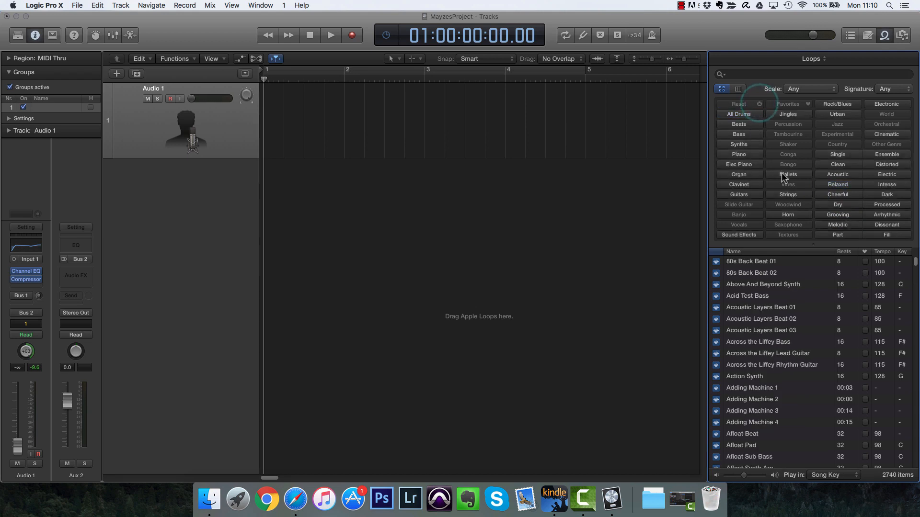
Check which organ loops match the Grooving filter, and clear both filters.
click(739, 174)
click(831, 213)
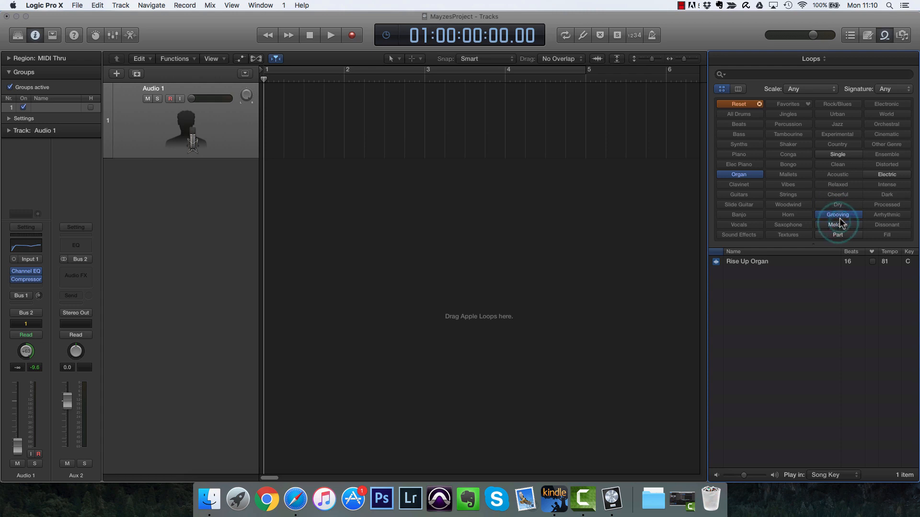
click(840, 217)
click(750, 175)
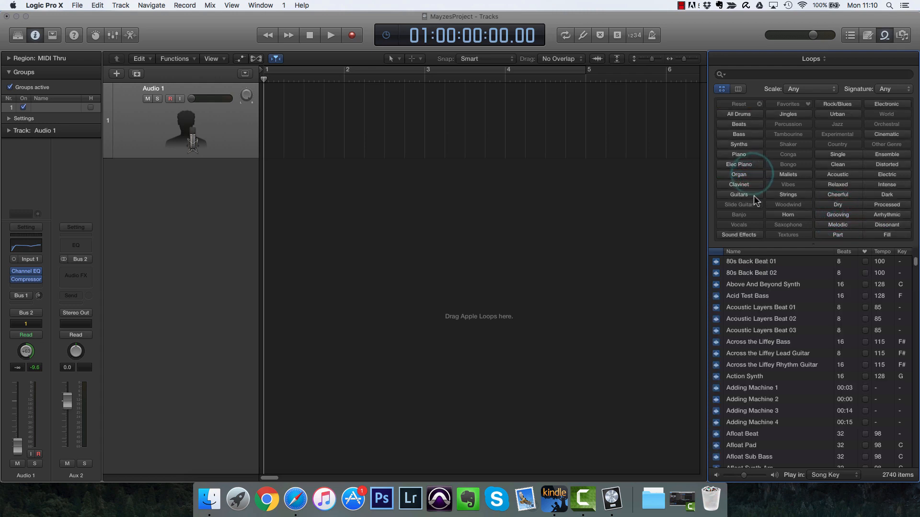
Explore guitar loops with the Processed, Distorted, Clean, Urban and Dry filters, and reset the filters.
click(752, 197)
click(884, 206)
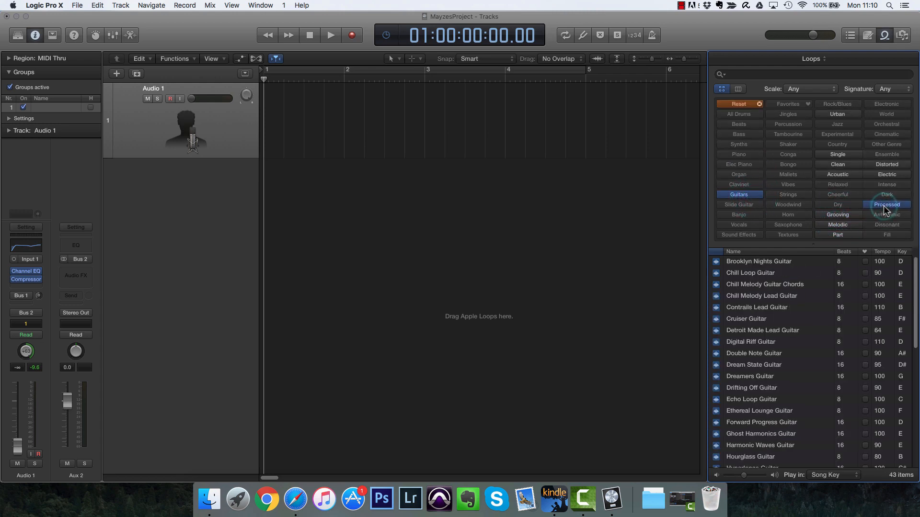
click(884, 206)
click(884, 166)
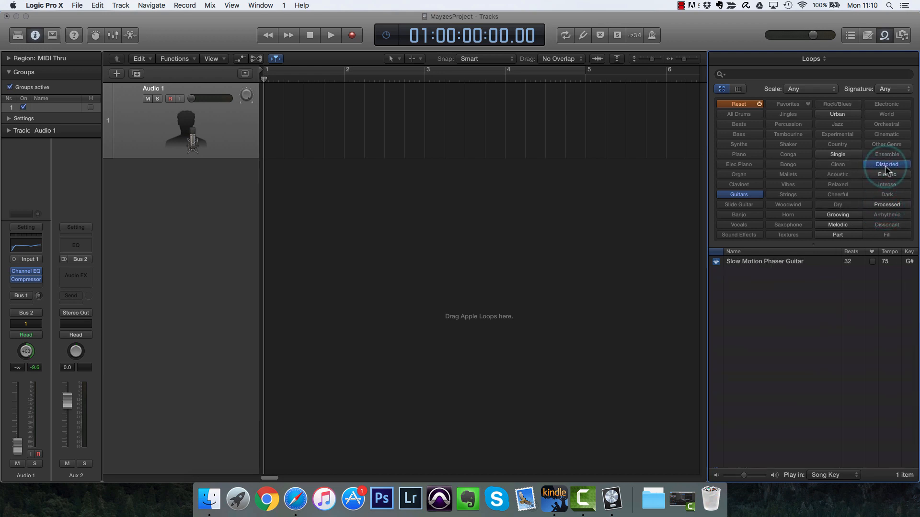
click(884, 166)
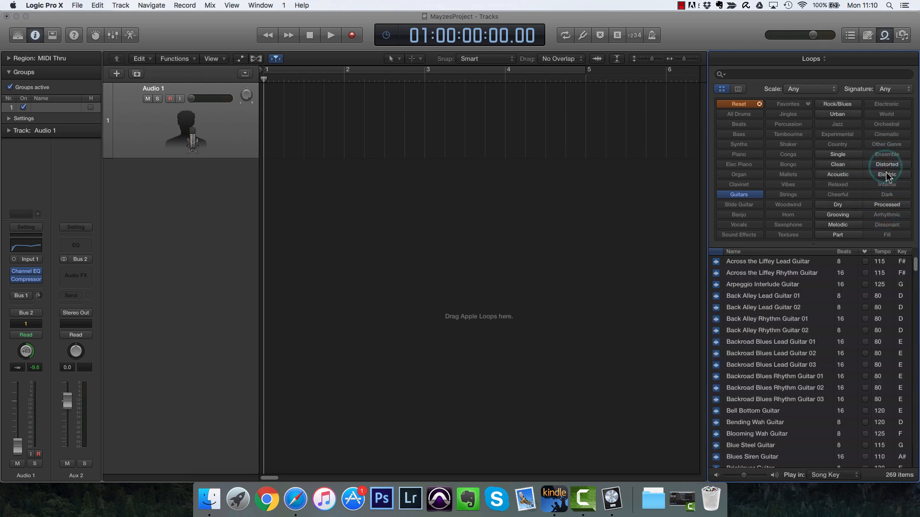
click(838, 165)
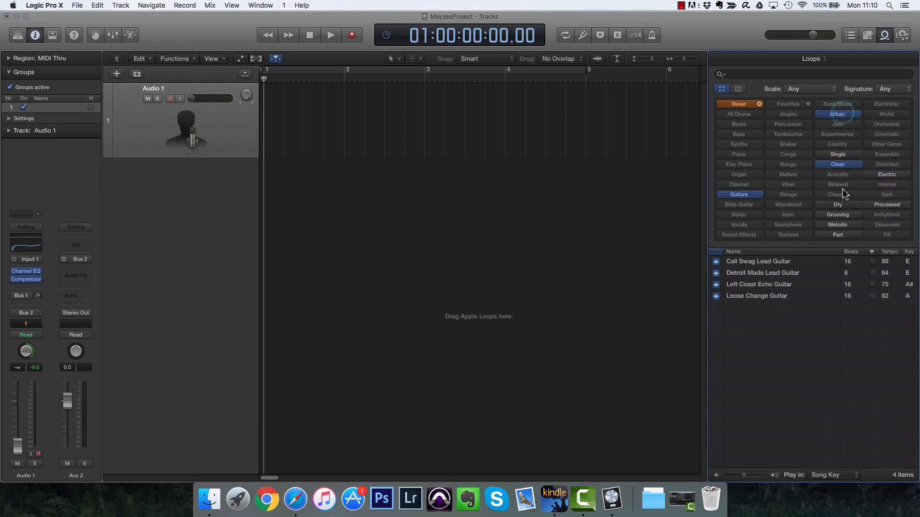
click(842, 204)
click(842, 204)
click(755, 105)
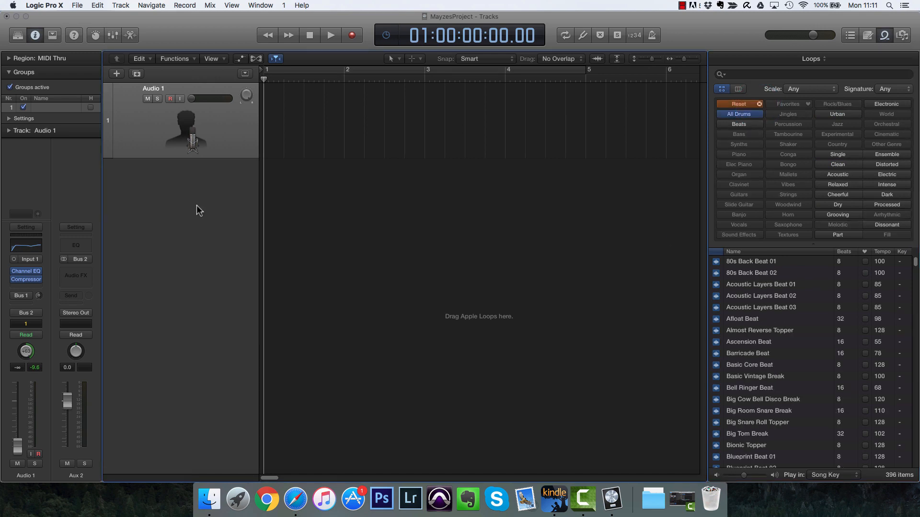
Rename the Audio 1 track as Drums.
double_click(153, 89)
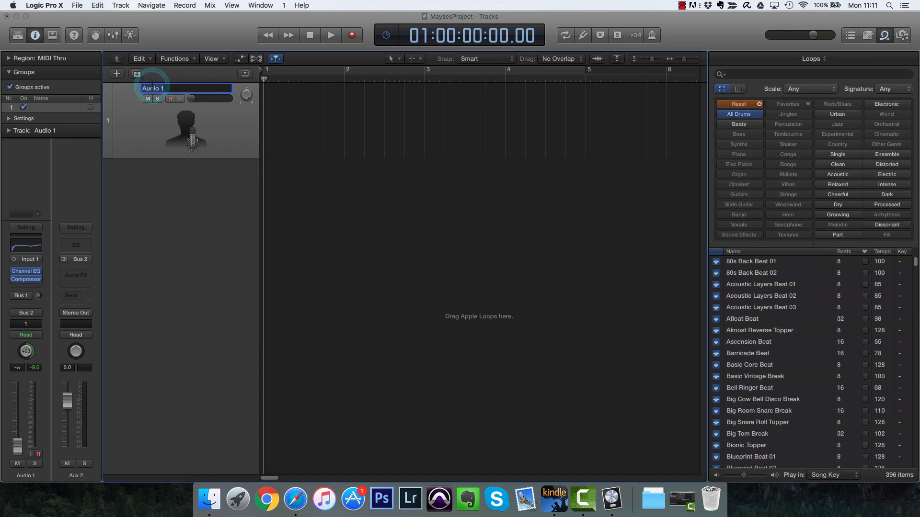
text(Drums)
key(Return)
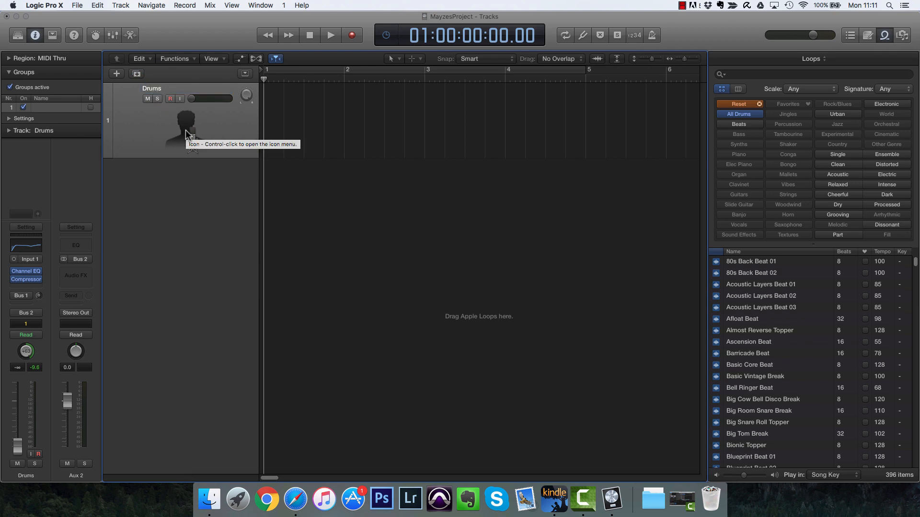
Change the Drums track's icon to the drum kit from the Drums icon category.
right_click(187, 134)
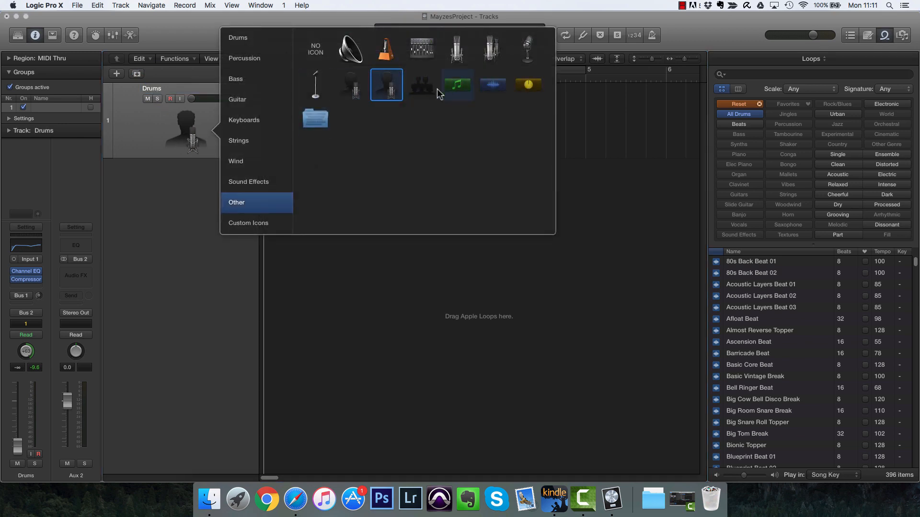
click(253, 179)
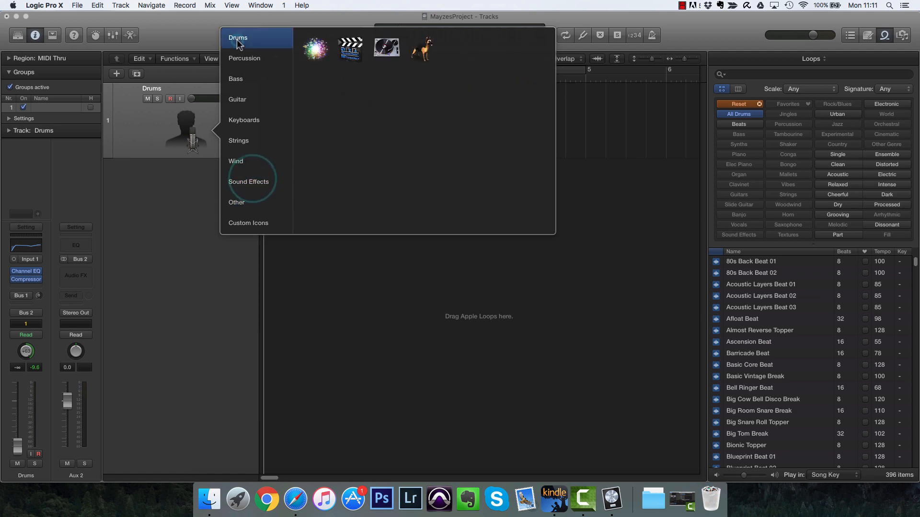
click(237, 39)
click(314, 47)
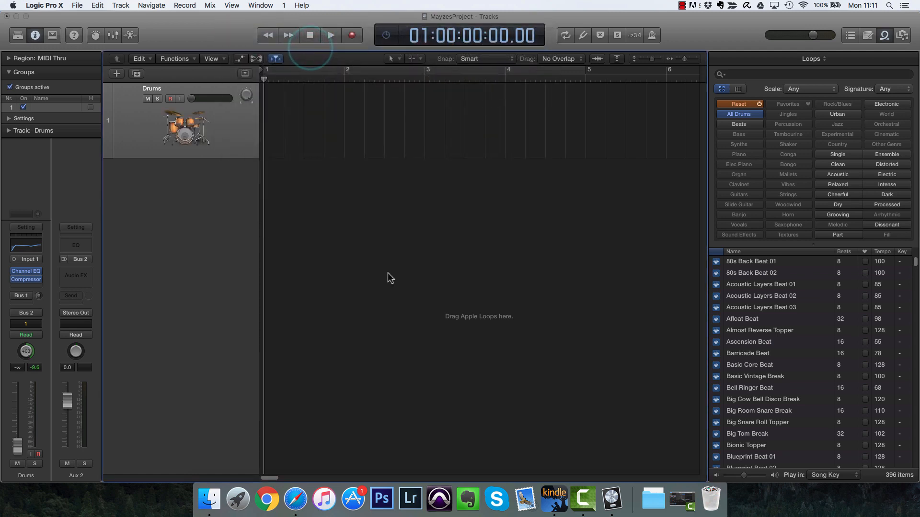
Reset the loop filters and narrow the loops to All Drums, Beats and Acoustic.
click(760, 106)
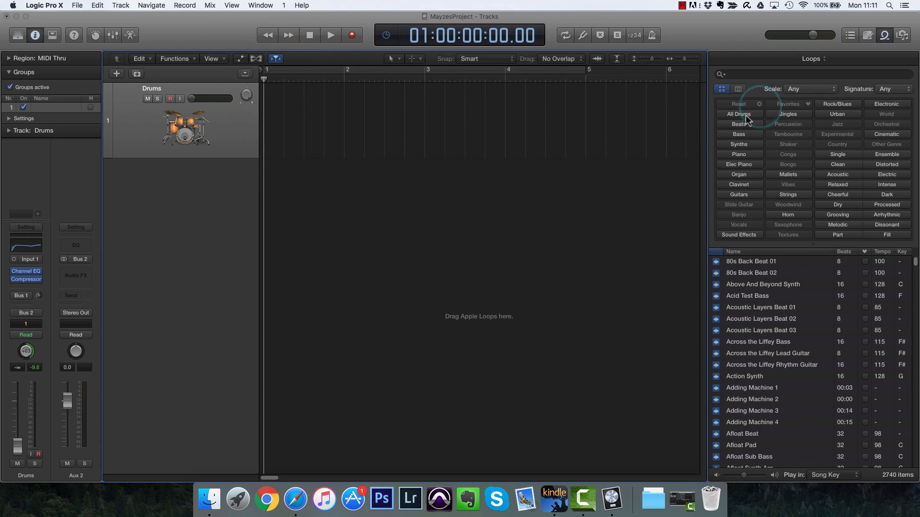
click(746, 117)
click(746, 124)
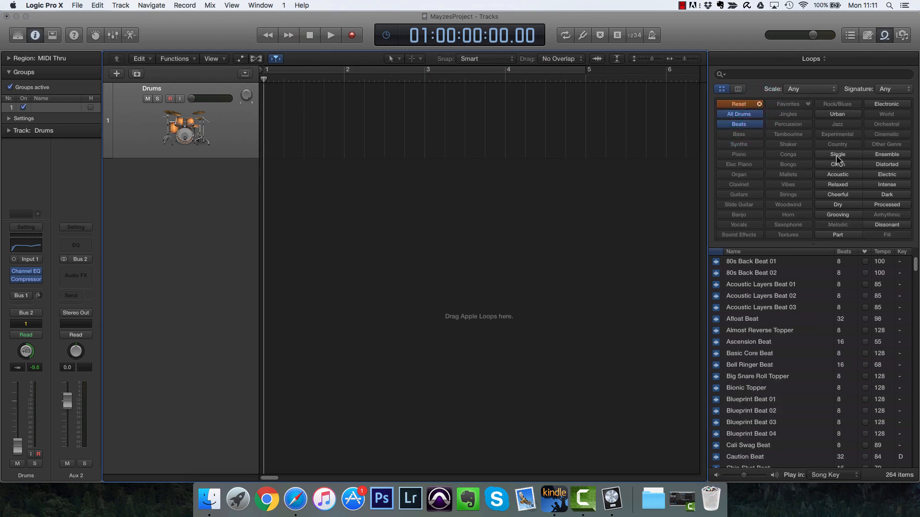
click(844, 175)
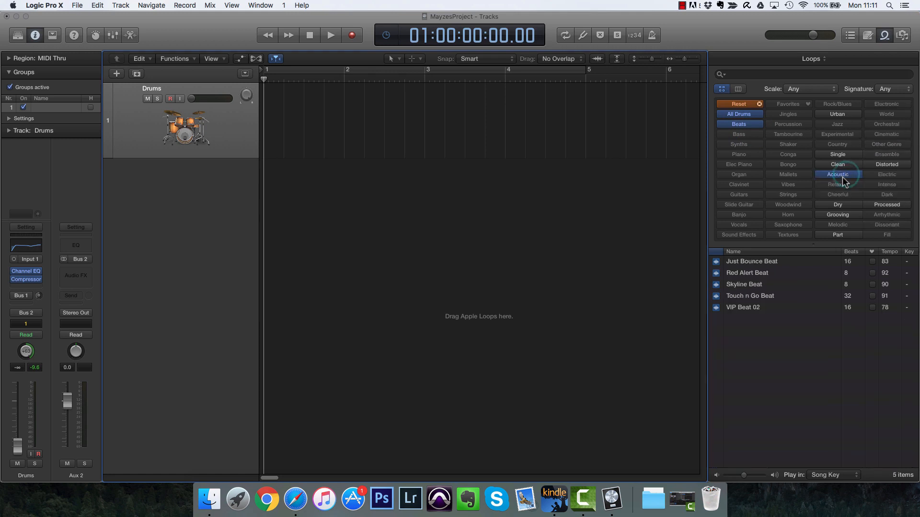
Audition the filtered beats Just Bounce, Red Alert, Skyline, Touch n Go and VIP Beat 02, replay Red Alert Beat, and stop the preview.
click(717, 265)
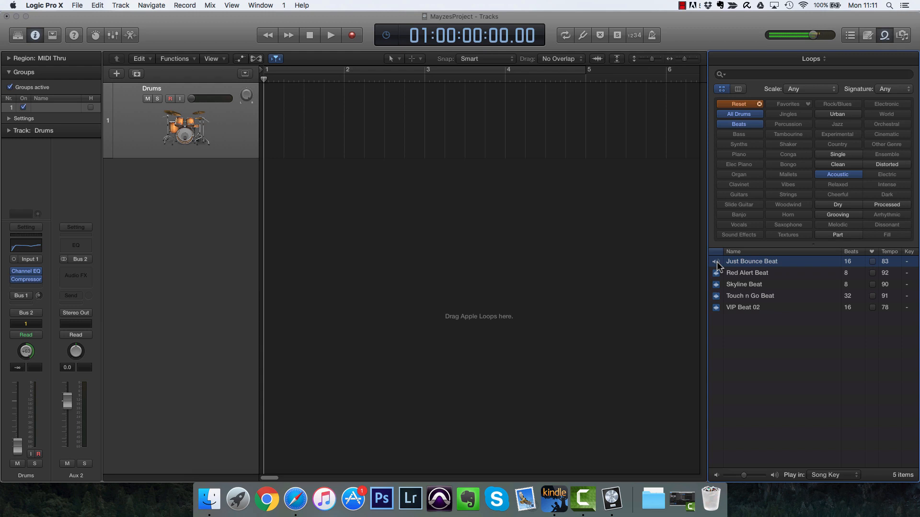
click(717, 263)
click(717, 274)
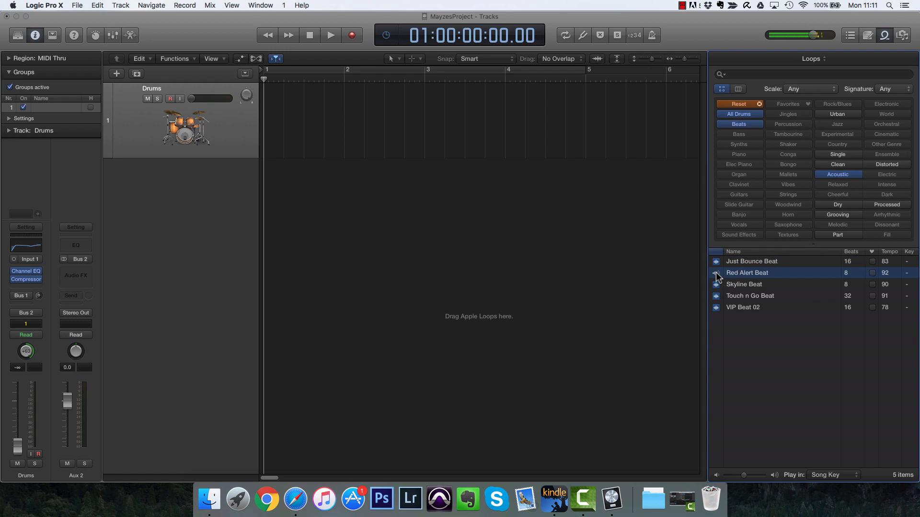
click(716, 274)
click(717, 285)
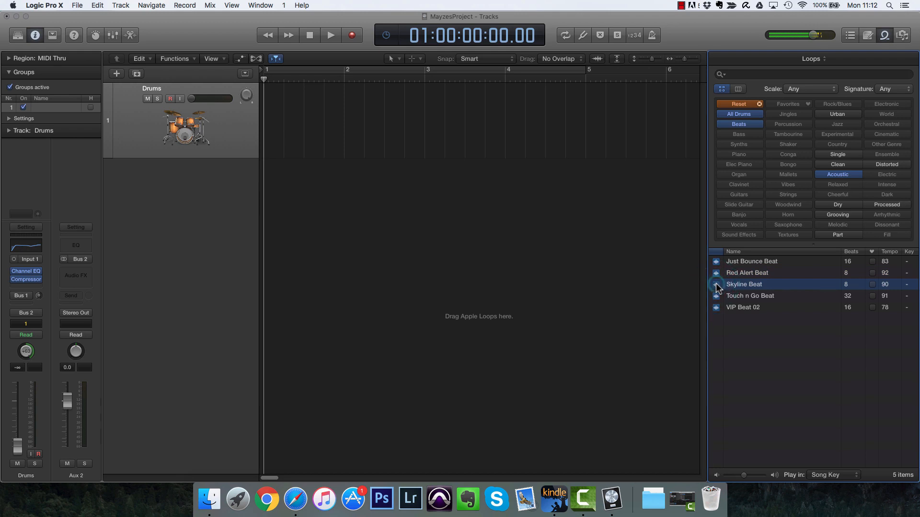
click(716, 297)
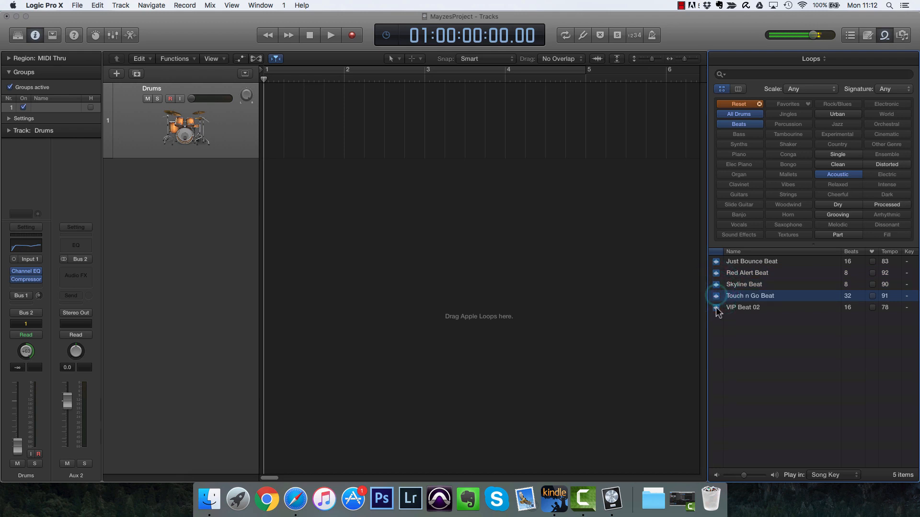
click(717, 308)
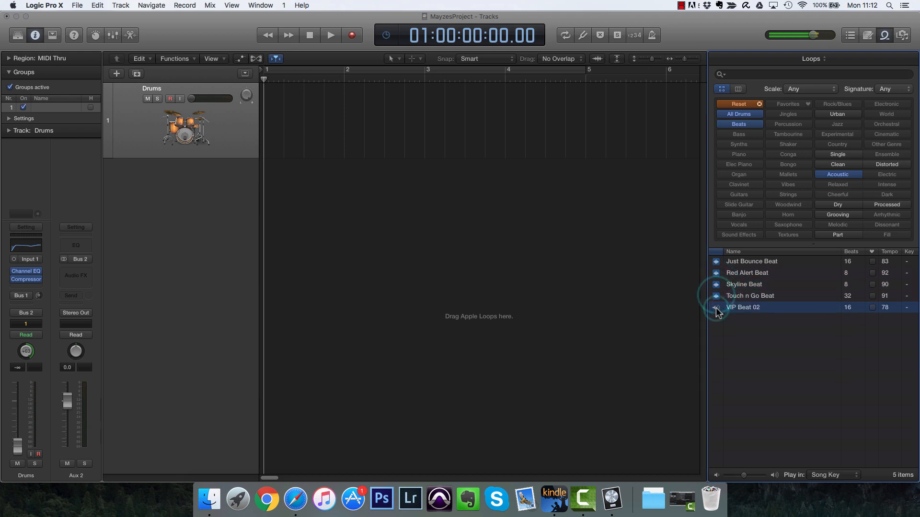
click(717, 274)
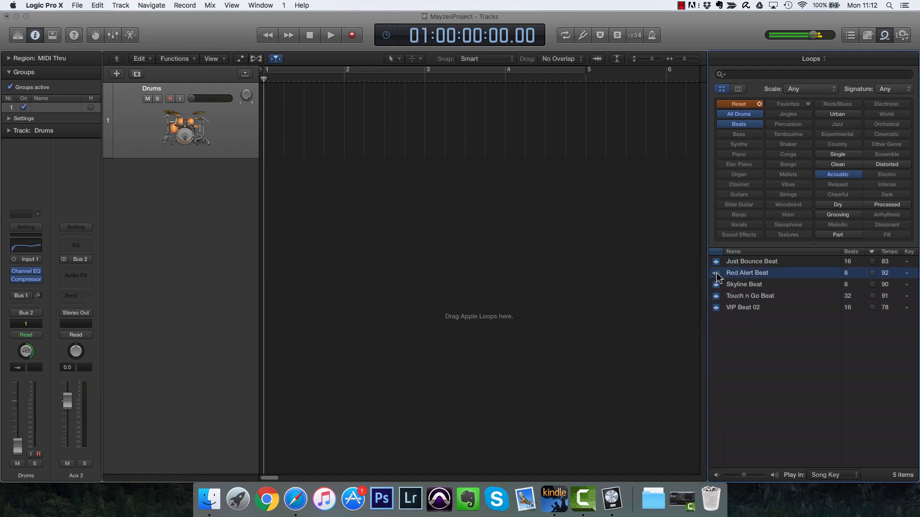
click(717, 275)
Add Red Alert Beat to the Drums track at bar 1 and import its tempo information into the project.
drag(759, 278, 320, 146)
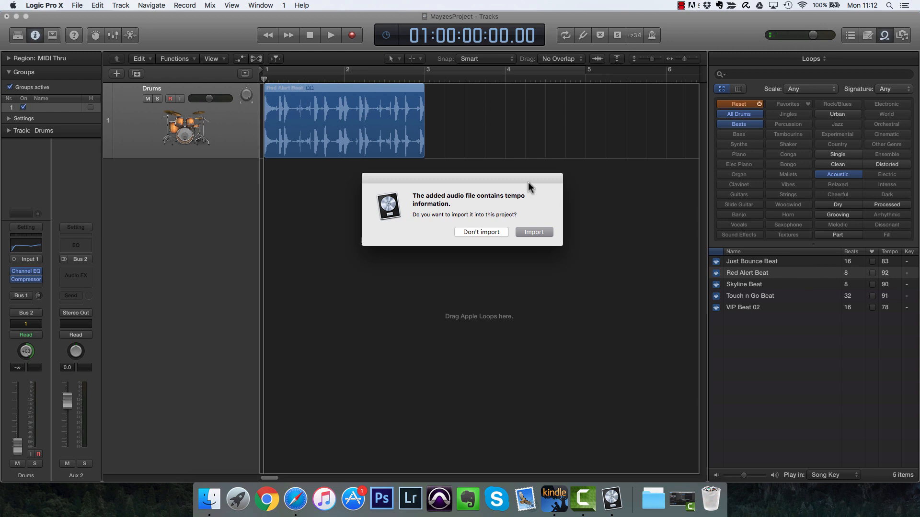
drag(522, 179, 522, 193)
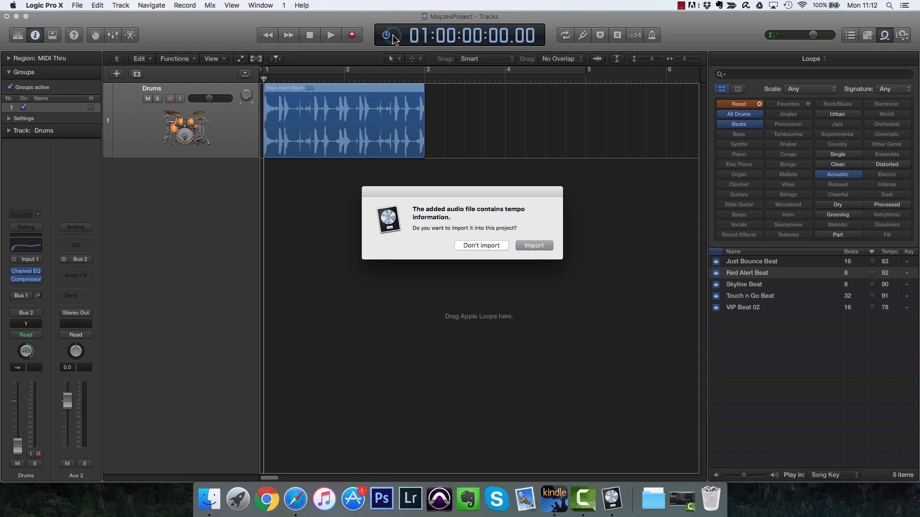
drag(509, 192, 493, 171)
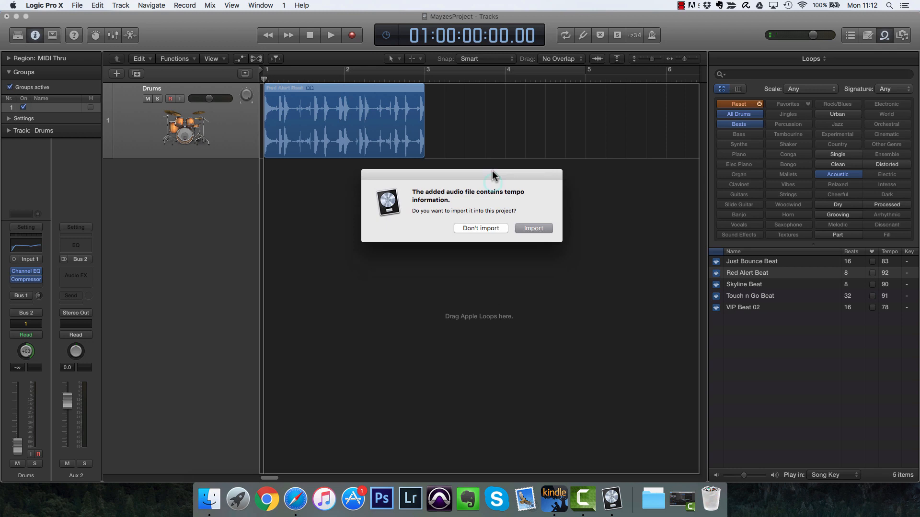
click(539, 230)
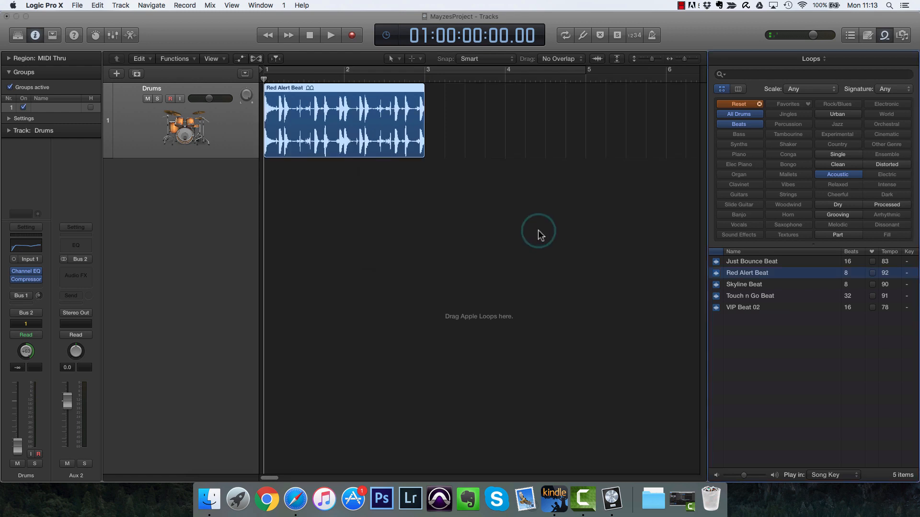
Try the Beats & Time transport display, and switch it to show beats with tempo, key and time signature.
click(386, 35)
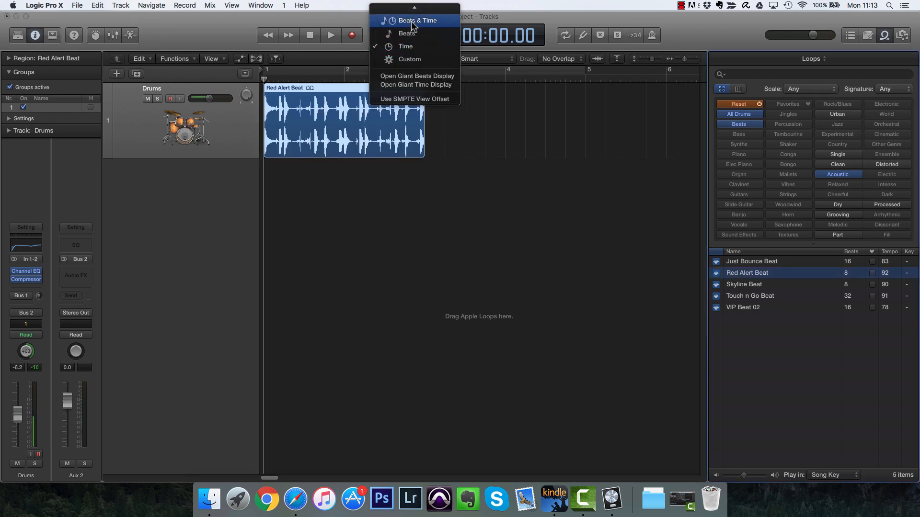
click(413, 21)
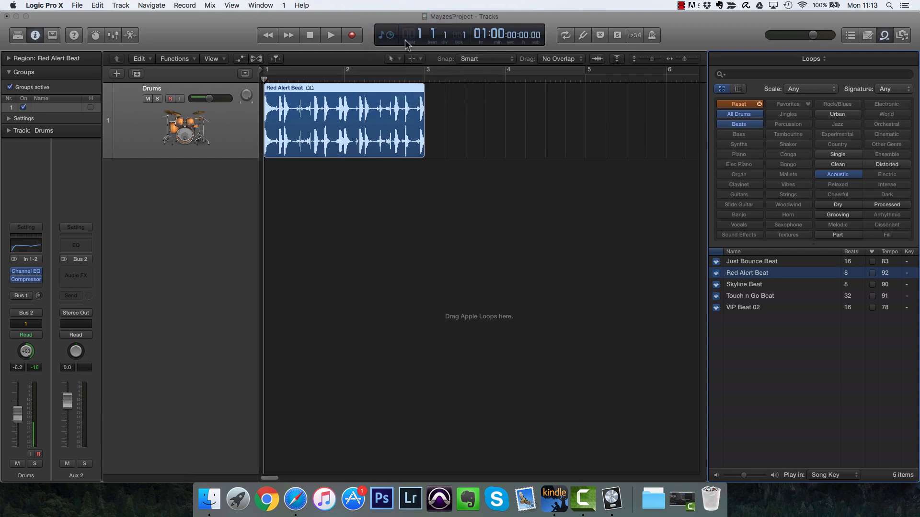
click(387, 35)
click(390, 33)
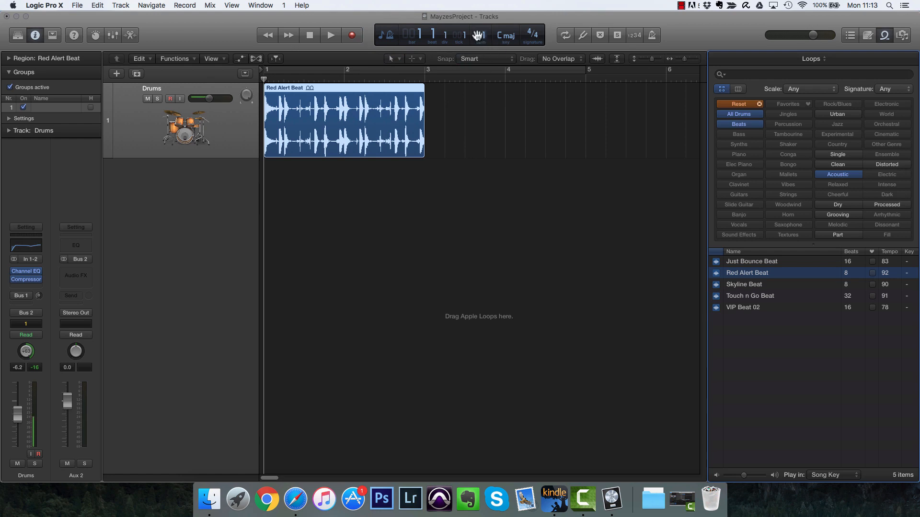
Delete the Red Alert Beat region from the Drums track.
click(410, 144)
key(BackSpace)
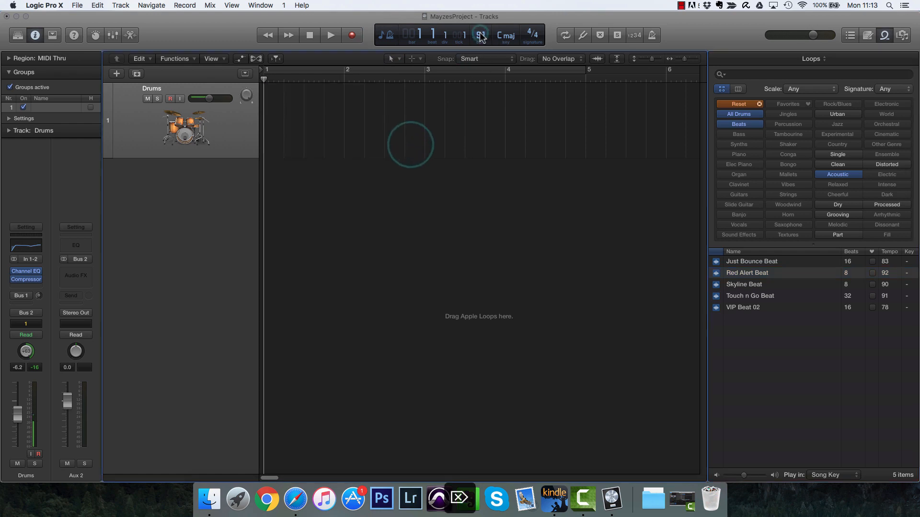
Set the project tempo to 100 and add Red Alert Beat to the Drums track at bar 1 without importing its tempo information.
double_click(481, 35)
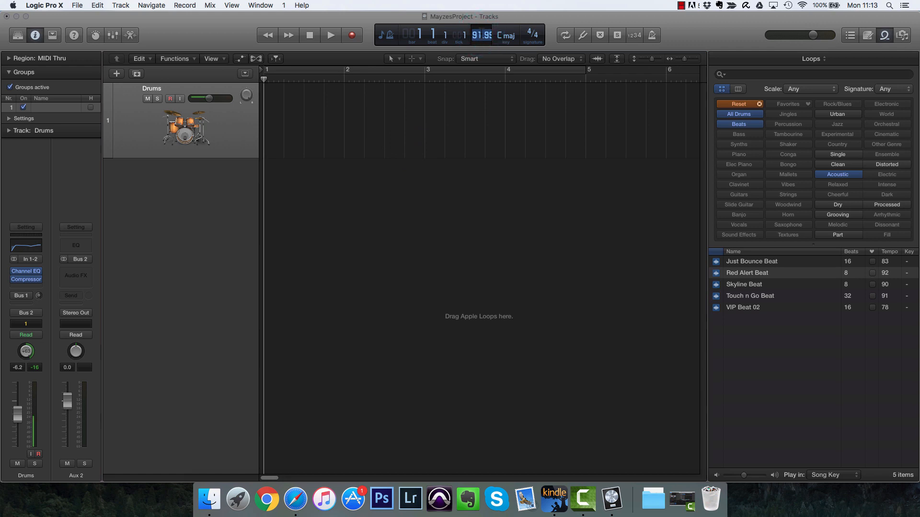
text(100)
key(Return)
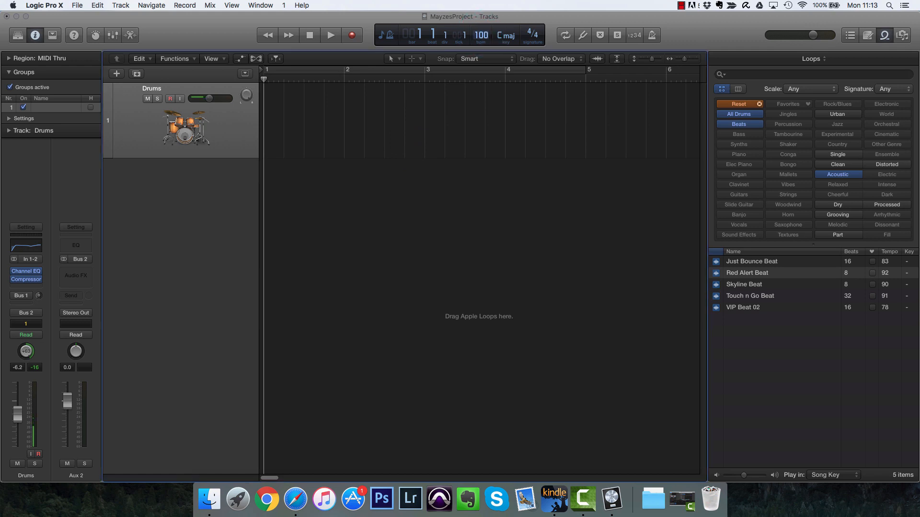
drag(762, 273, 265, 139)
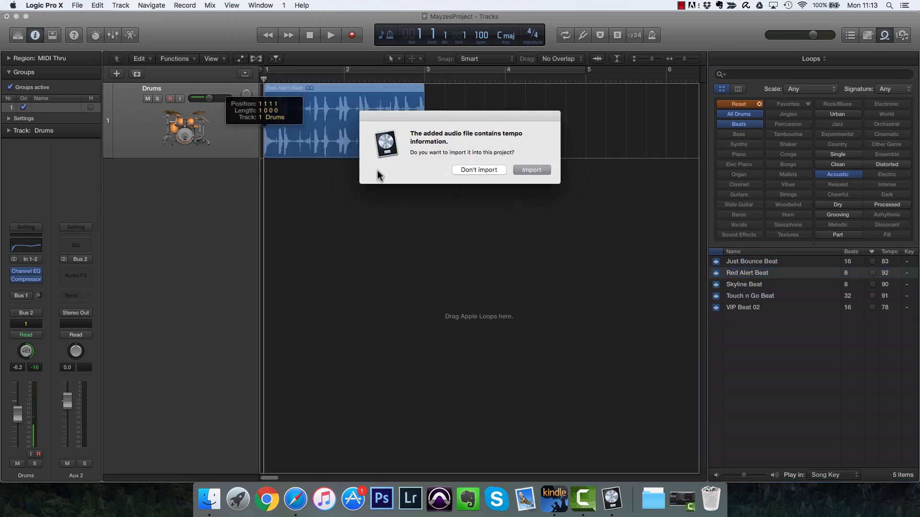
click(462, 170)
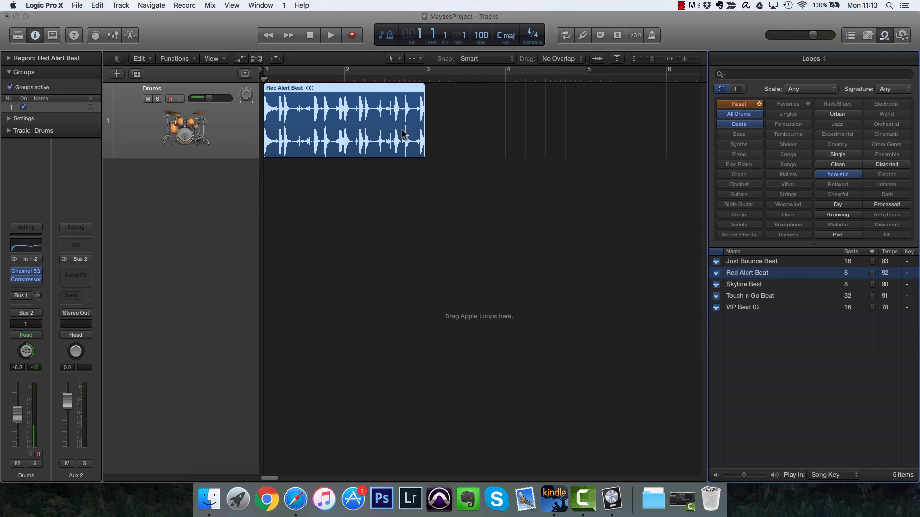
Centre the Drums track's pan at 0 and play the Red Alert Beat region from the start.
key(space)
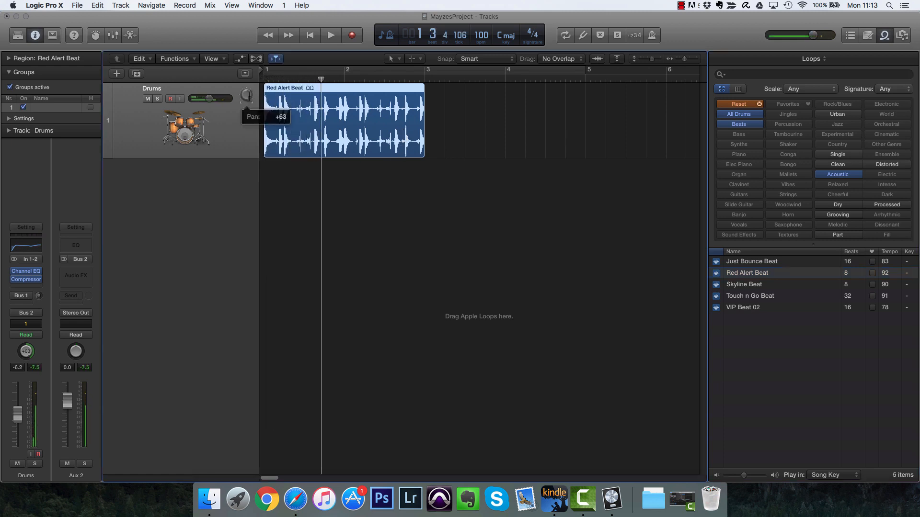
double_click(248, 97)
double_click(246, 98)
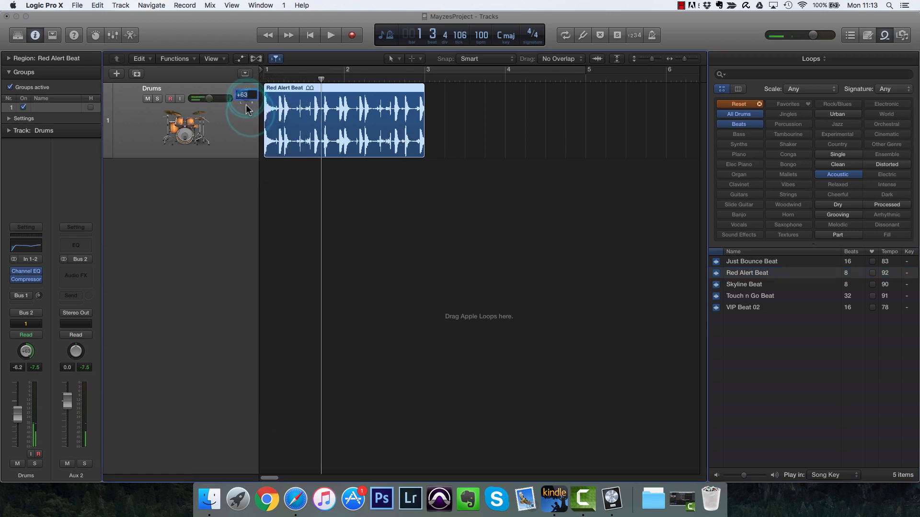
text(0)
key(Return)
key(Return)
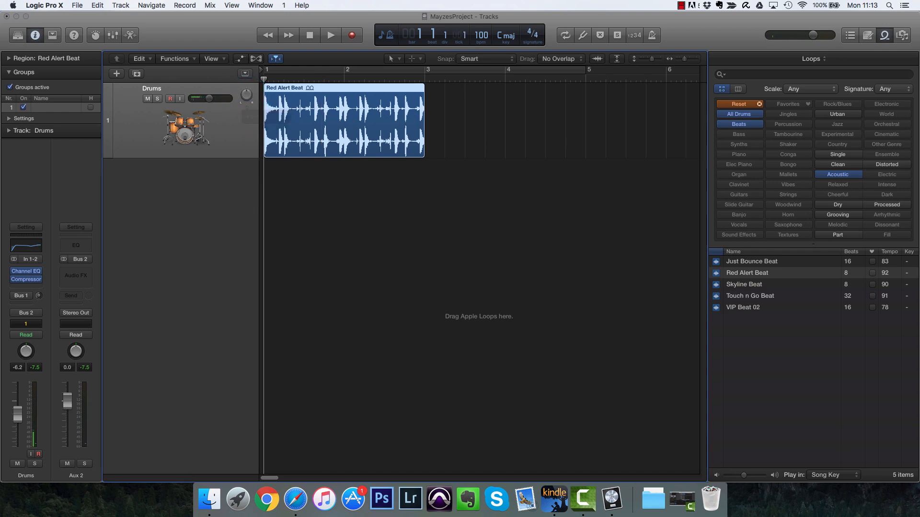
key(space)
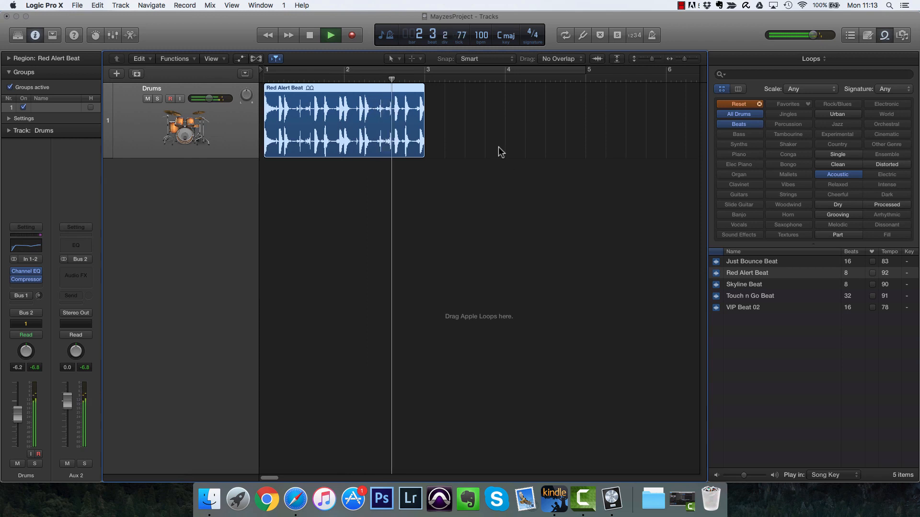
key(space)
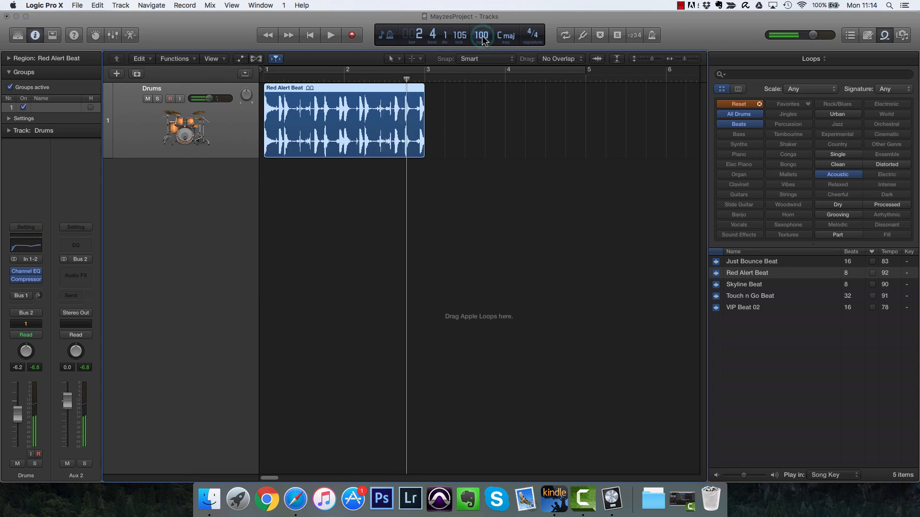
Set the project tempo to 90 and play Red Alert Beat at that speed.
double_click(482, 36)
text(90)
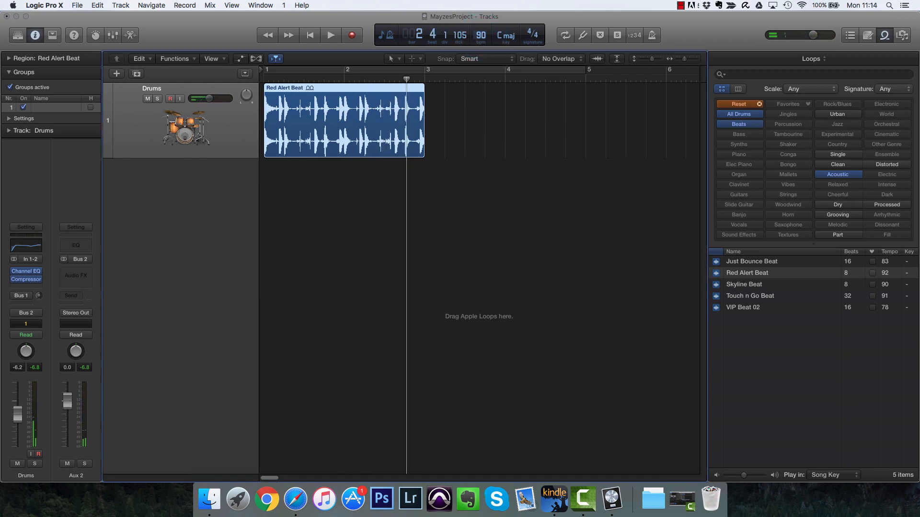
key(Return)
key(space)
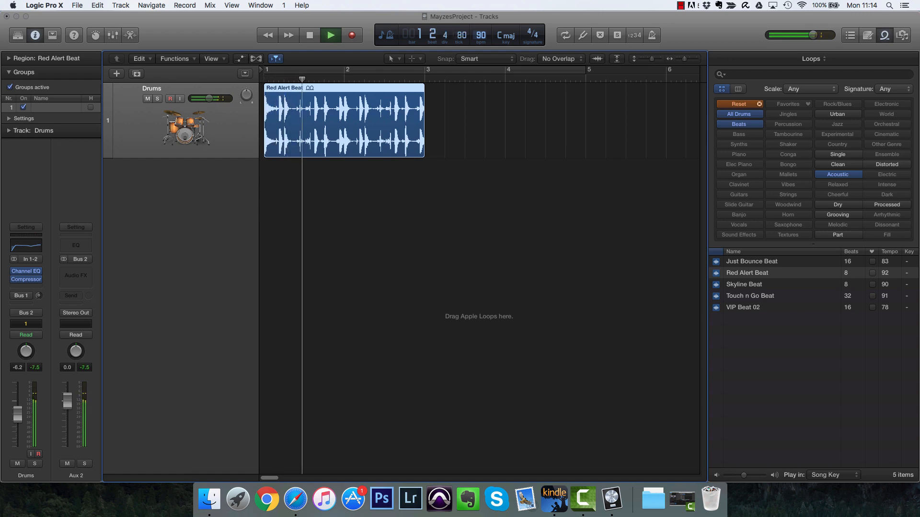
key(space)
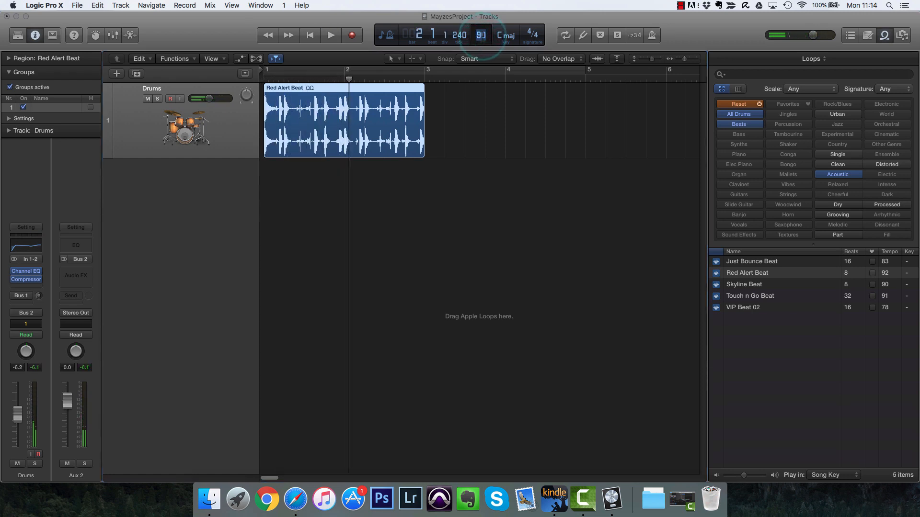
Set the project tempo to 110 and play Red Alert Beat from the start.
key(Return)
key(space)
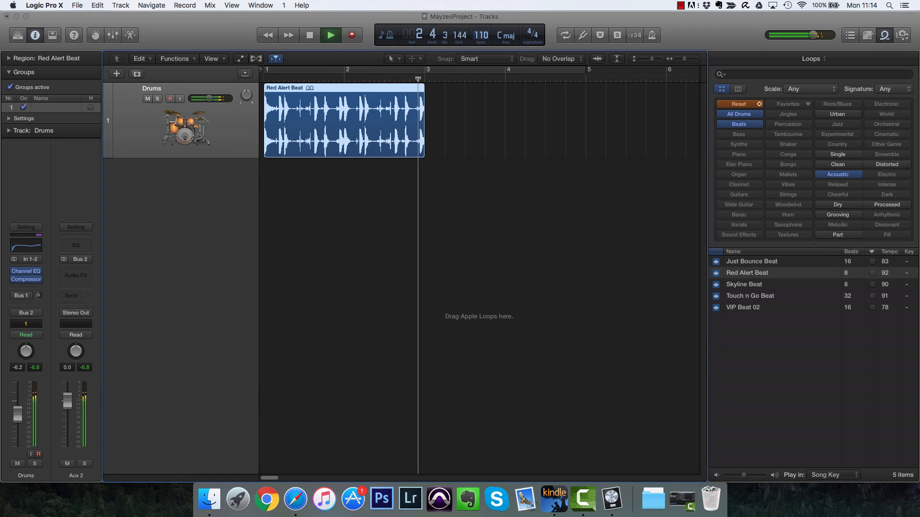
key(space)
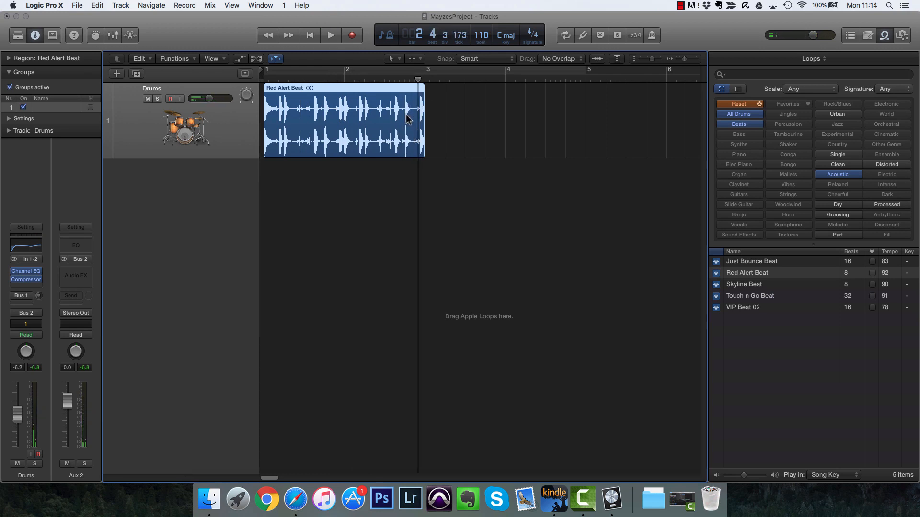
Turn on looping for the Red Alert Beat region and briefly play the project from the beginning.
click(11, 61)
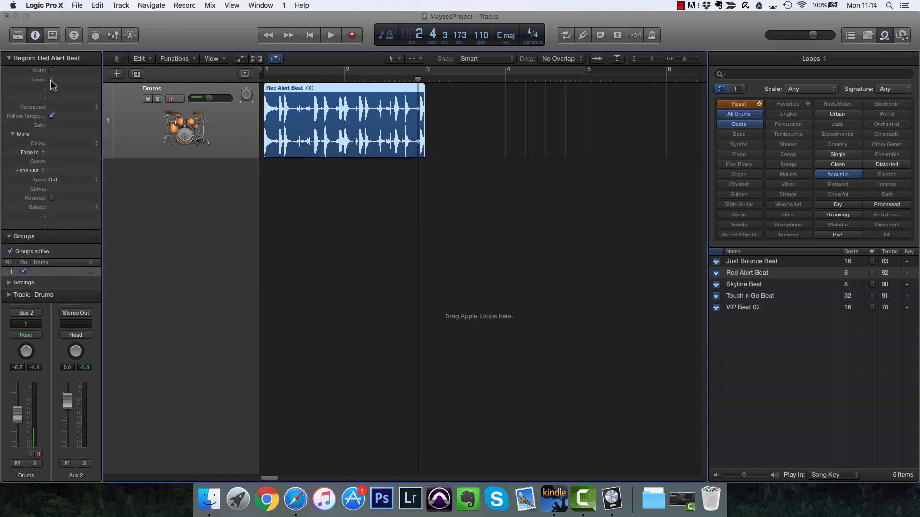
click(51, 80)
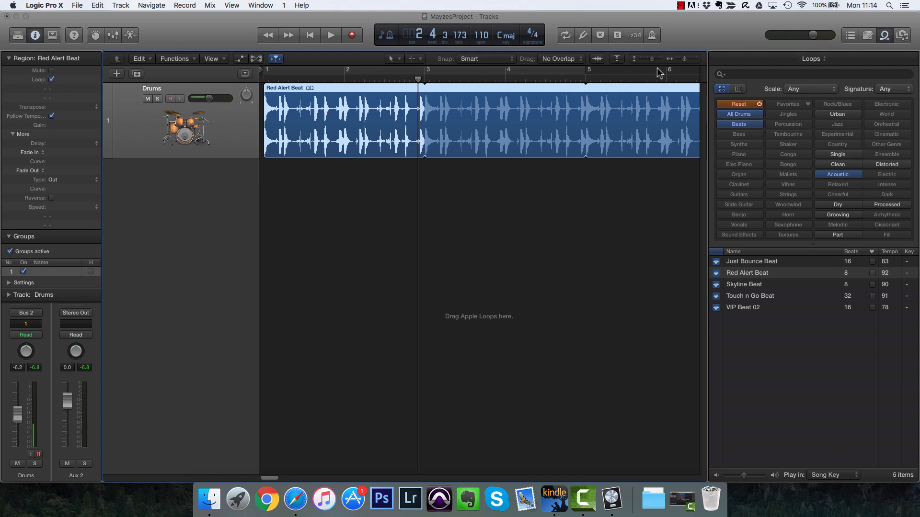
mouse_move(686, 60)
mouse_down()
mouse_move(672, 60)
mouse_move(680, 70)
mouse_move(646, 71)
mouse_move(692, 60)
mouse_up()
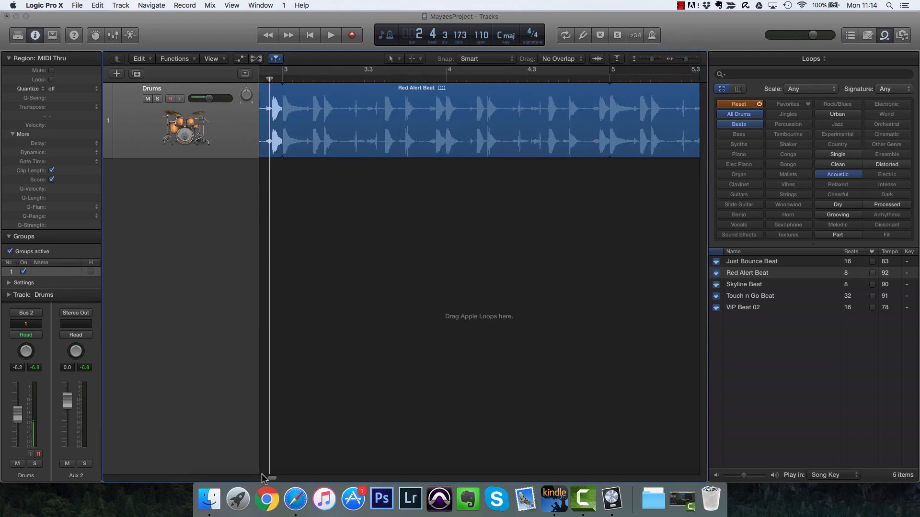
drag(273, 479, 263, 476)
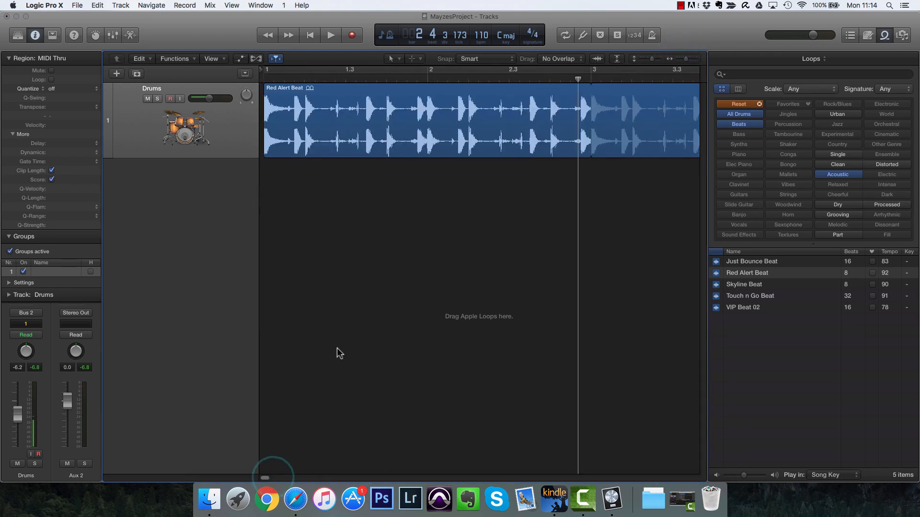
click(305, 77)
key(Return)
key(space)
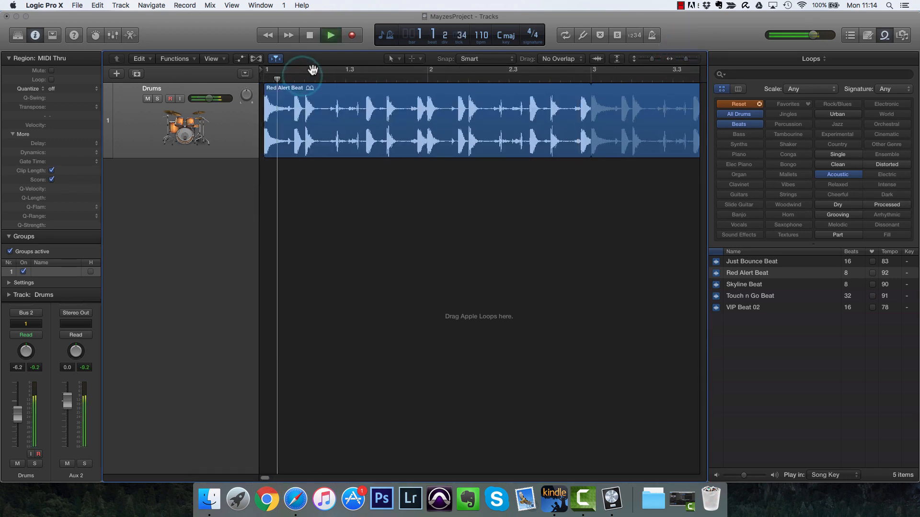
key(space)
Reset the loop filters, filter the loops by Bass and Clean, and sort the results by tempo from fastest to slowest.
click(756, 107)
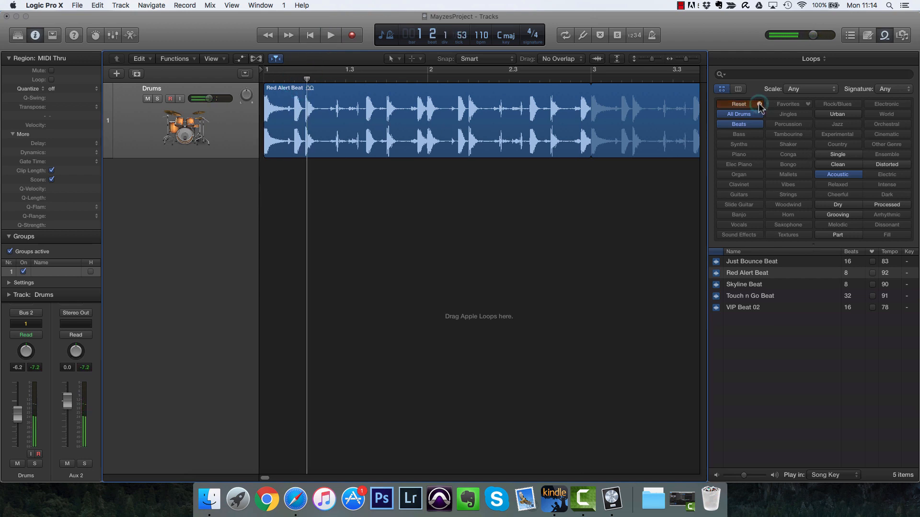
click(739, 135)
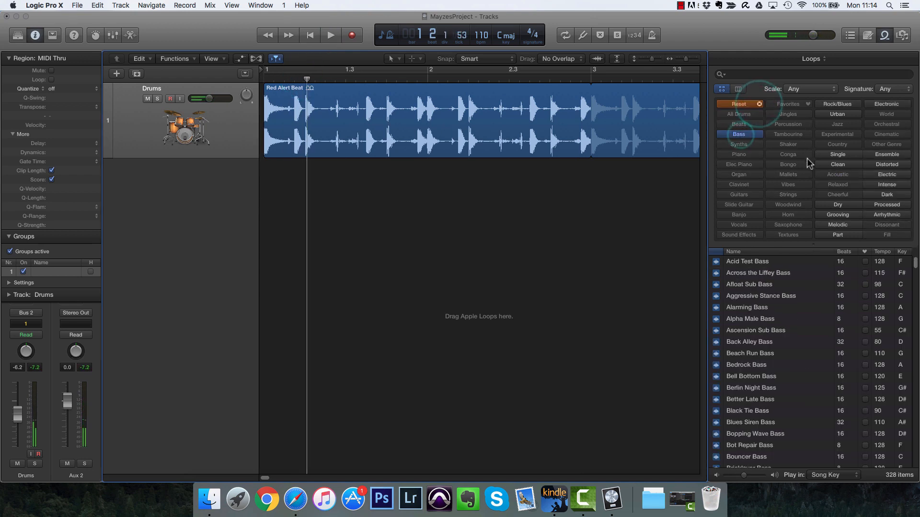
click(845, 165)
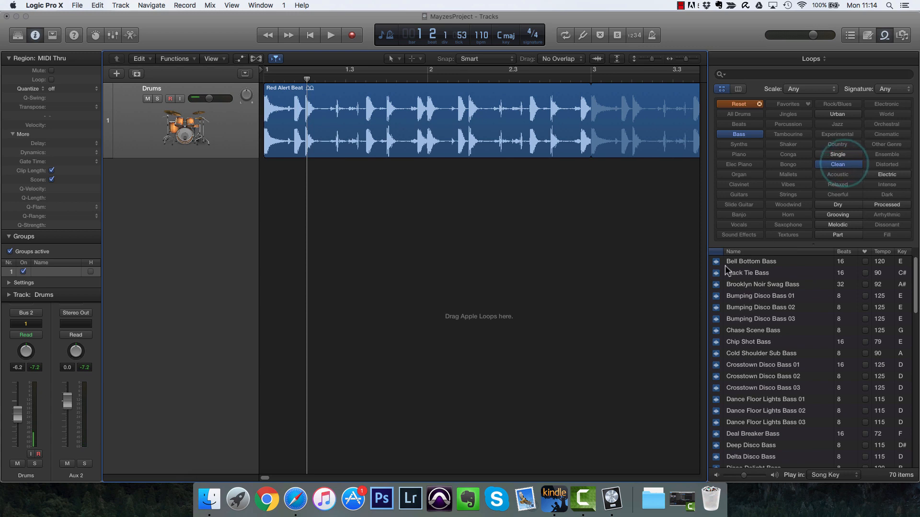
click(883, 252)
click(883, 252)
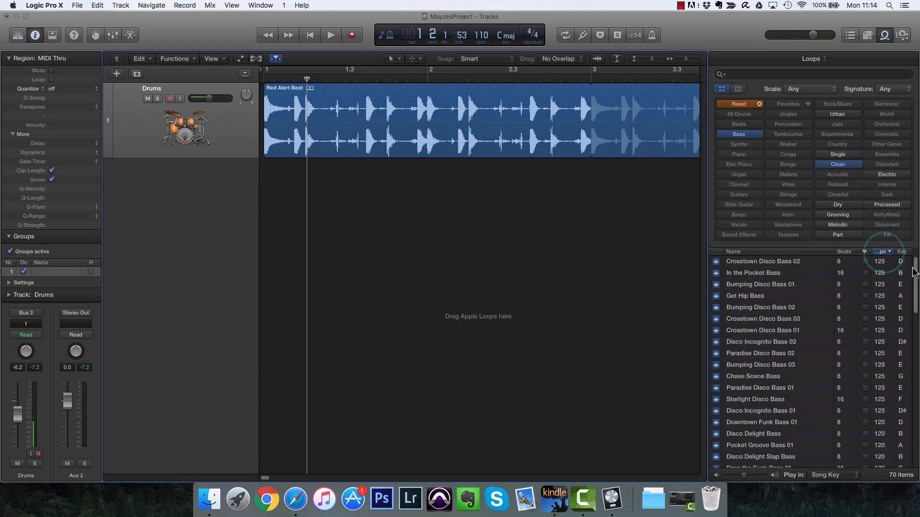
Audition Party Time Bass 02, Dance Floor Lights Bass 03, Sharp Dressed Bass and Dance Floor Lights Bass 01, and stop the preview.
drag(916, 272, 917, 392)
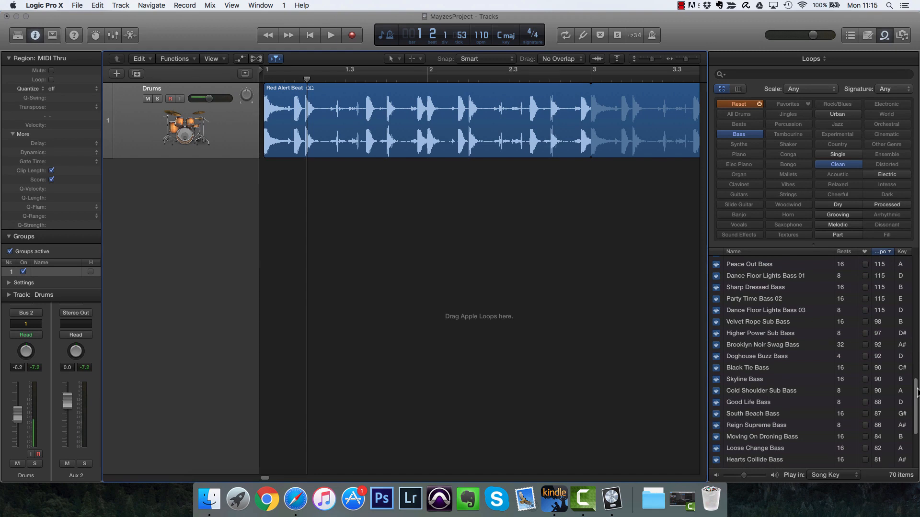
drag(916, 392, 916, 381)
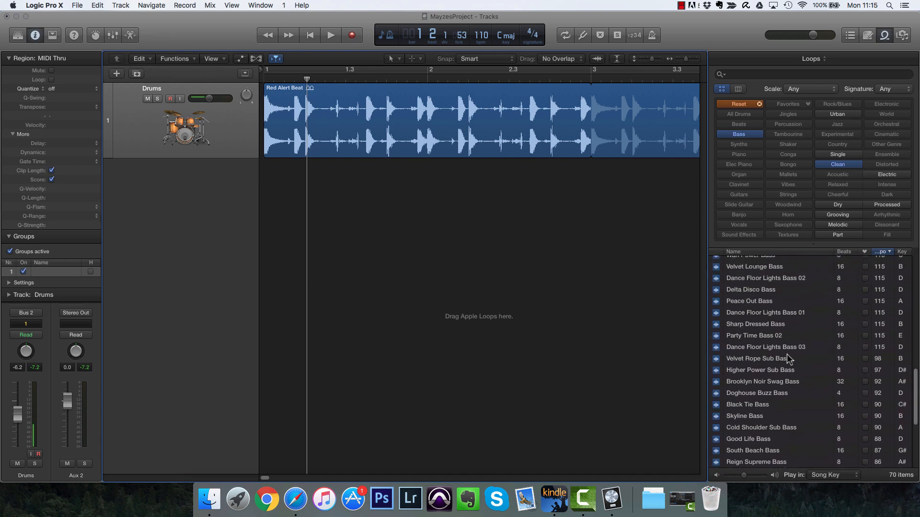
click(716, 339)
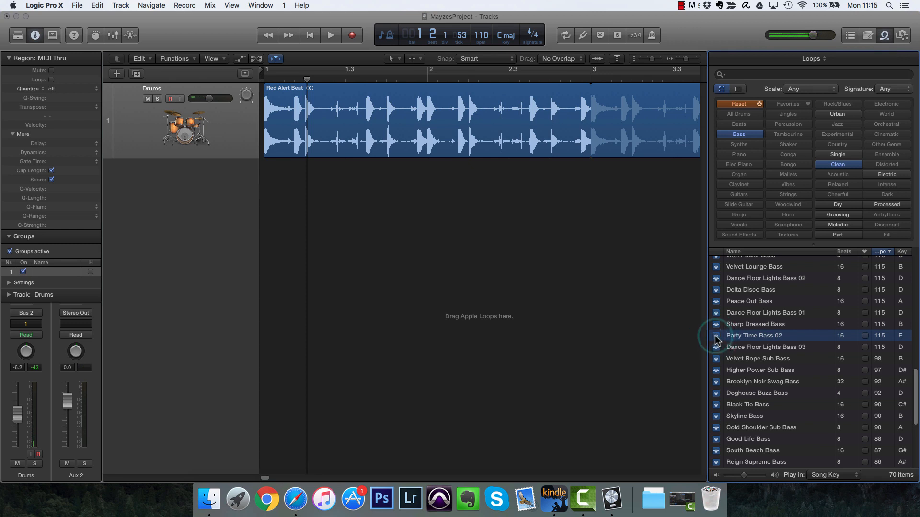
click(717, 339)
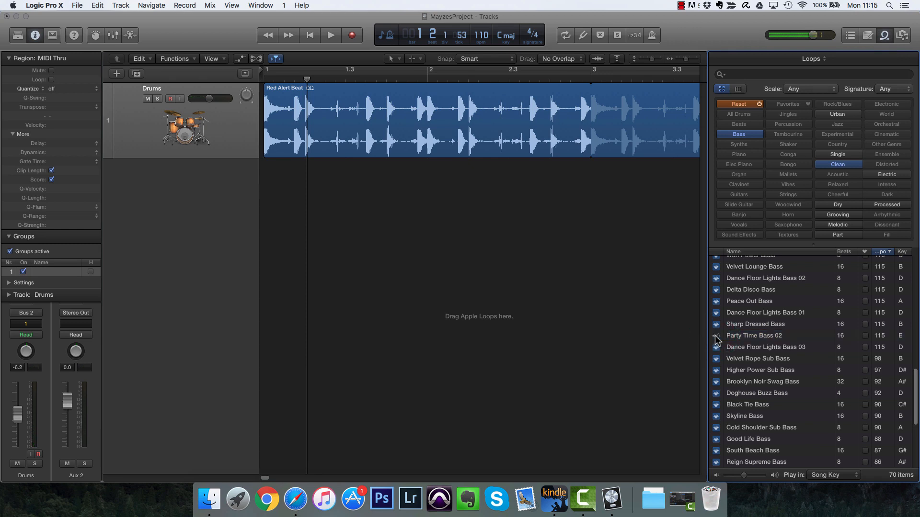
click(717, 339)
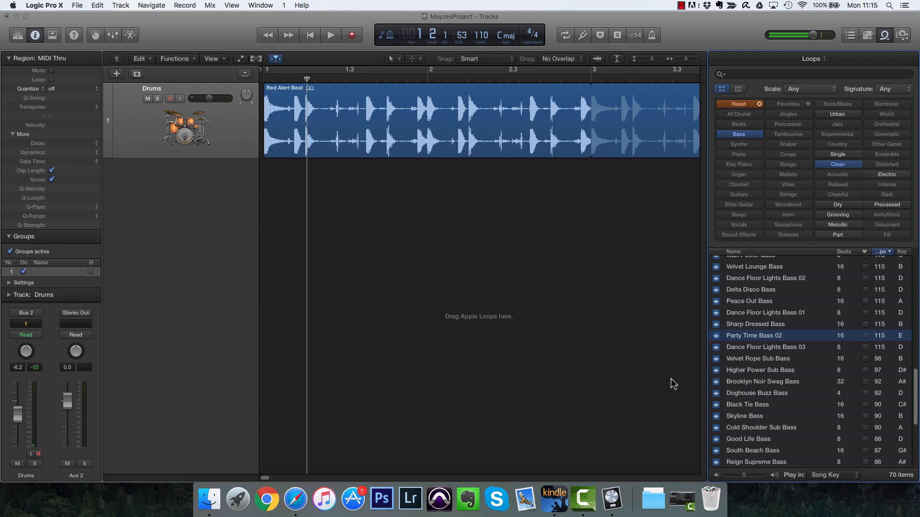
key(shift+super+2)
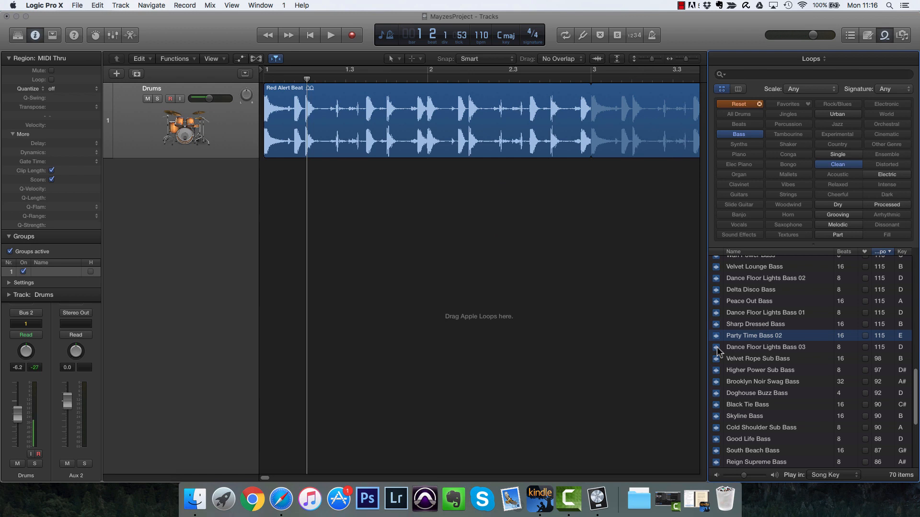
click(717, 348)
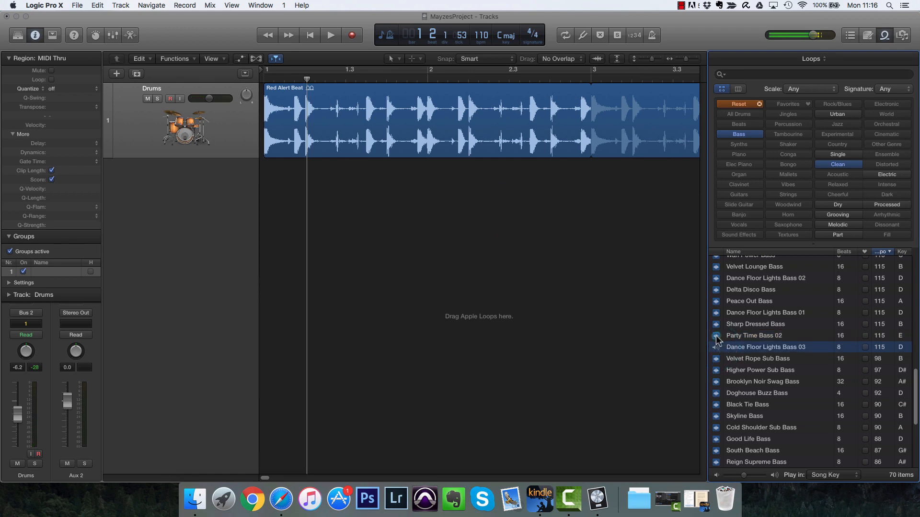
click(717, 337)
click(717, 328)
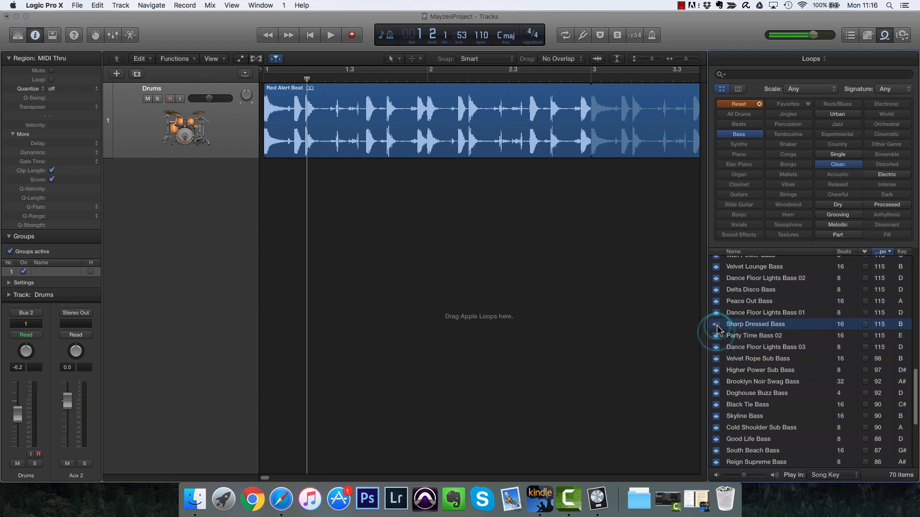
click(717, 315)
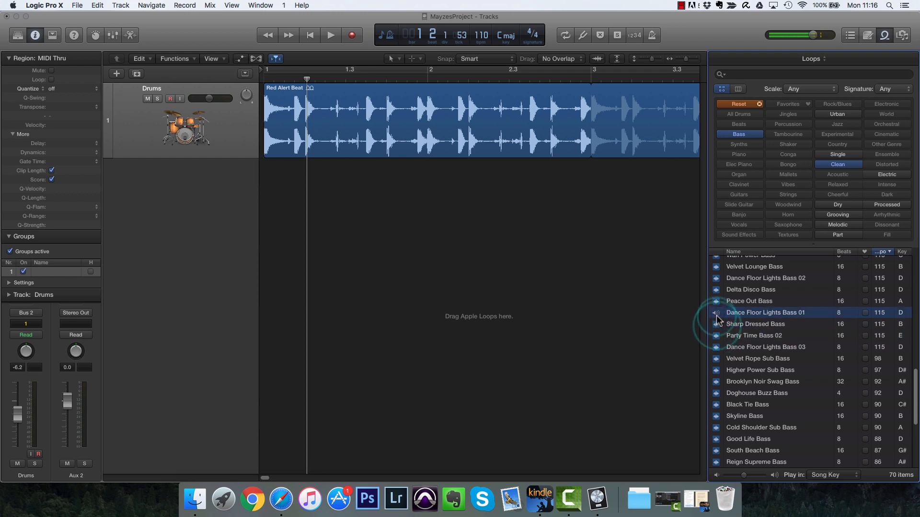
click(717, 316)
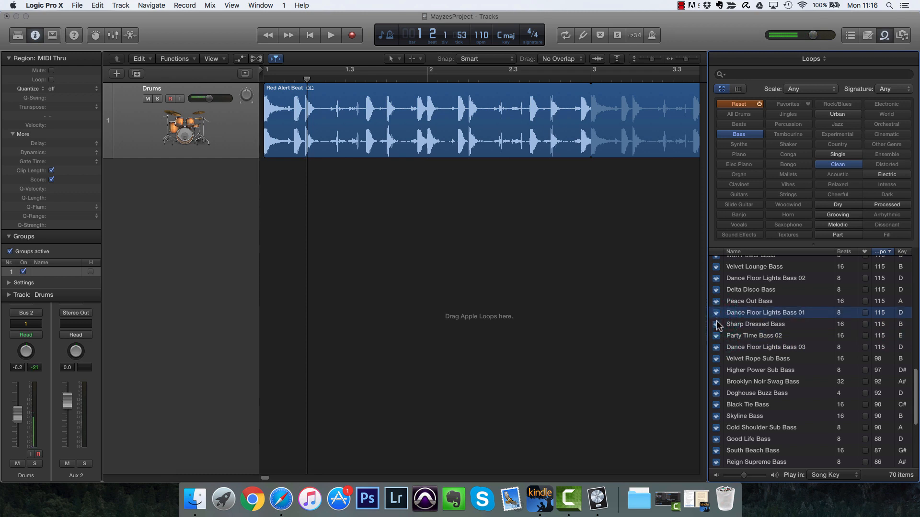
Set the project key to B minor and the tempo to 100, and audition Dance Floor Lights Bass 01.
click(514, 40)
click(512, 55)
click(483, 33)
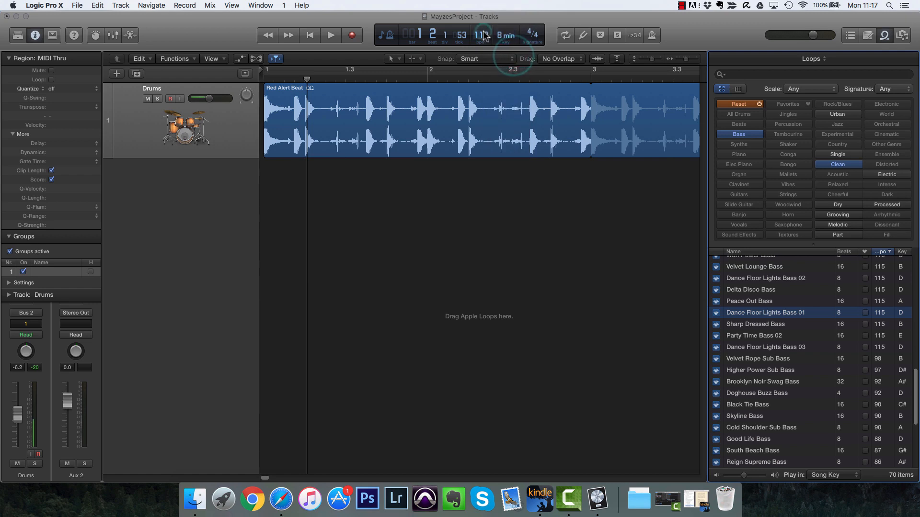
text(100)
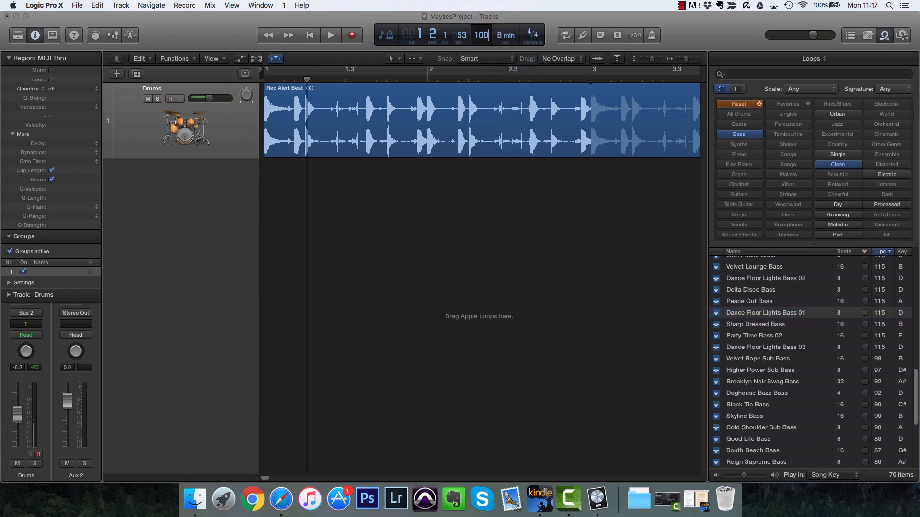
key(Return)
click(718, 312)
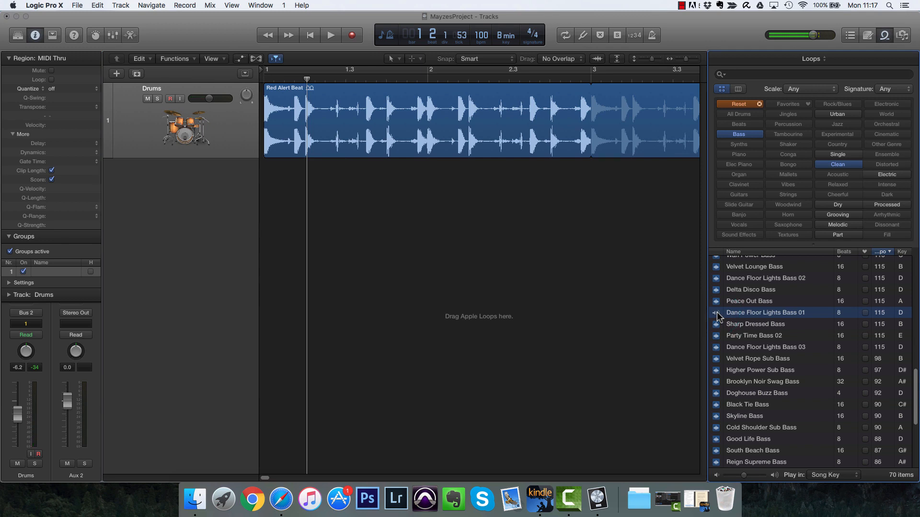
click(716, 313)
Set the project tempo to 110 and the key to D major, with the playhead at the beginning.
double_click(481, 35)
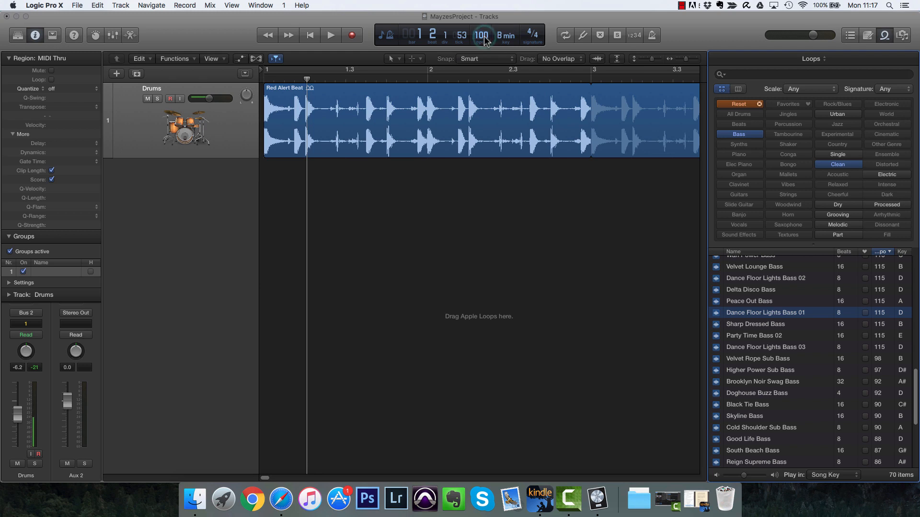
text(110)
key(Return)
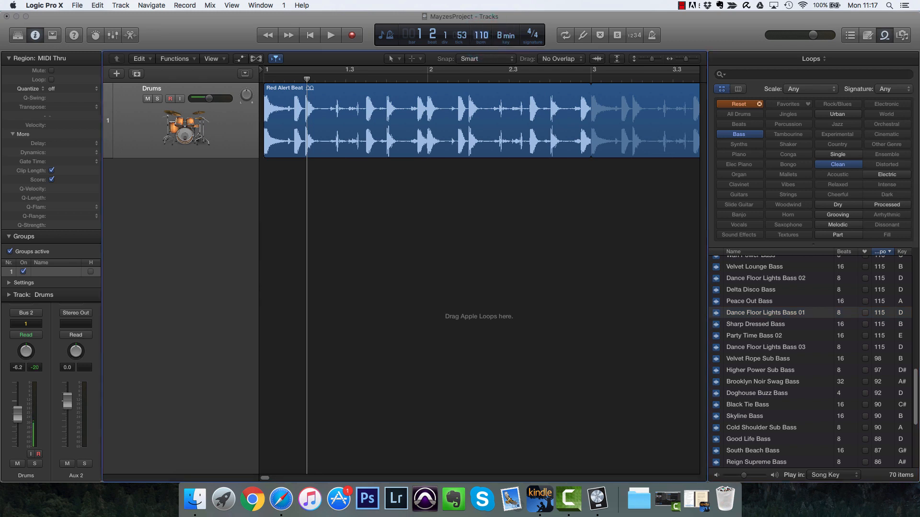
click(511, 37)
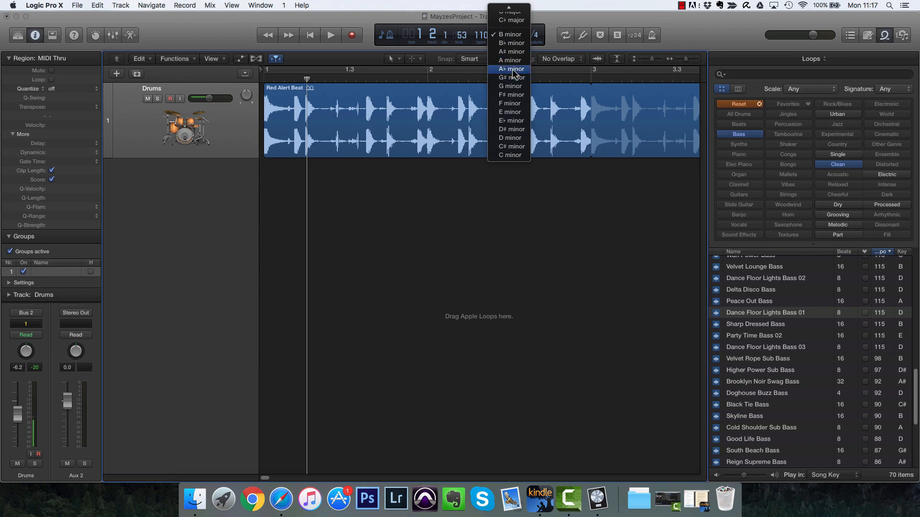
scroll(515, 86, up, 3)
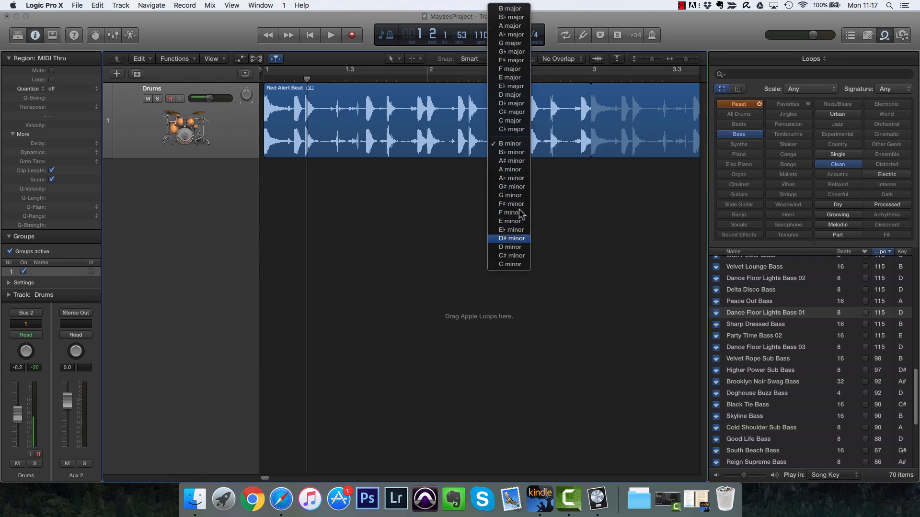
click(511, 95)
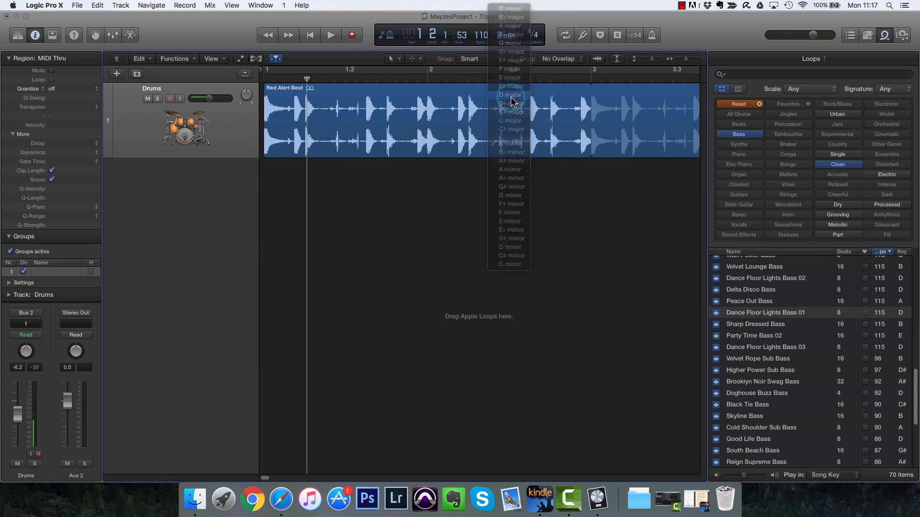
key(Return)
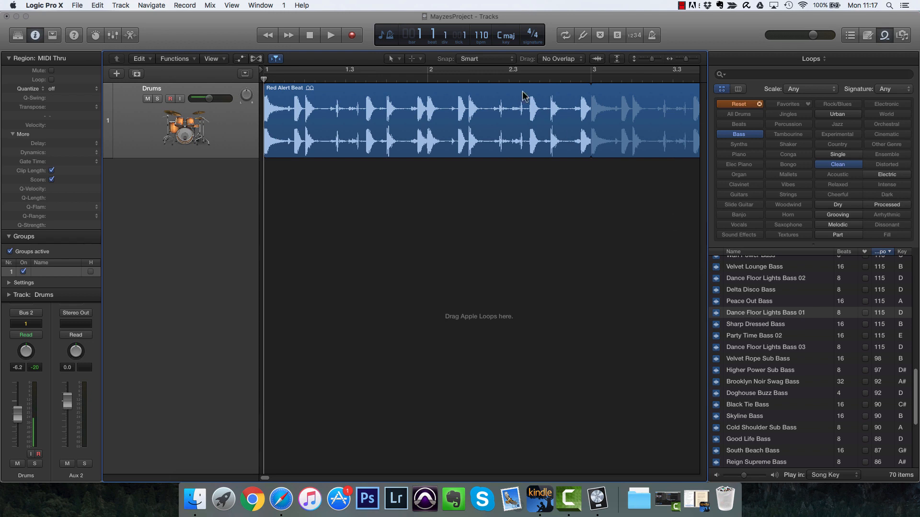
click(504, 39)
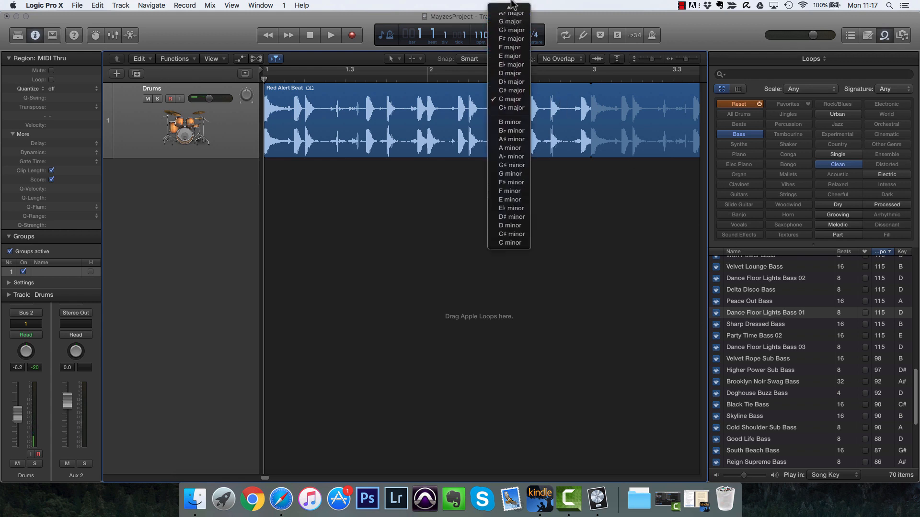
click(520, 95)
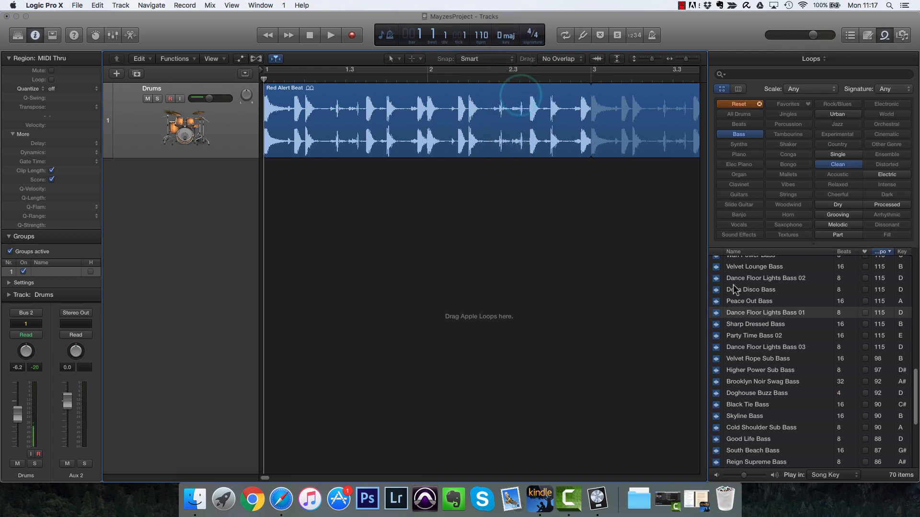
Add Dance Floor Lights Bass 01 on a new track from bar 1, turn on its looping, and play it with the drums.
drag(749, 313, 343, 209)
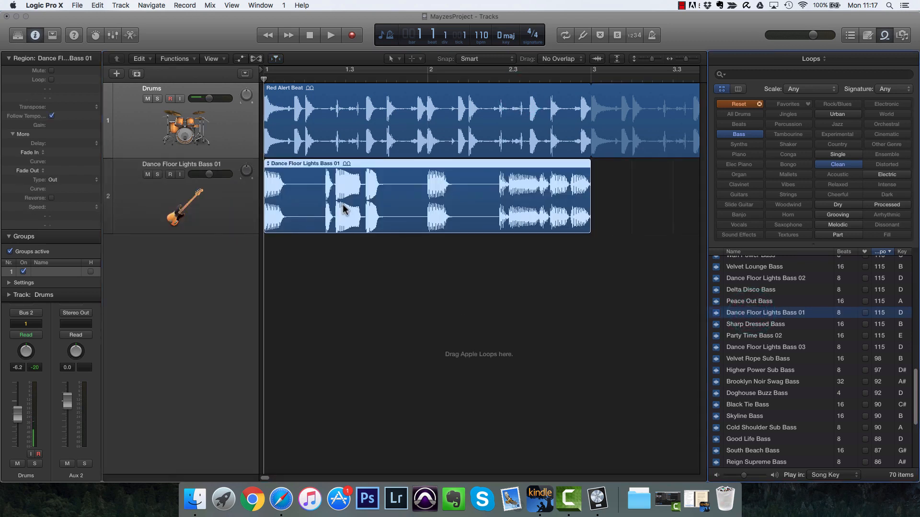
click(52, 79)
key(space)
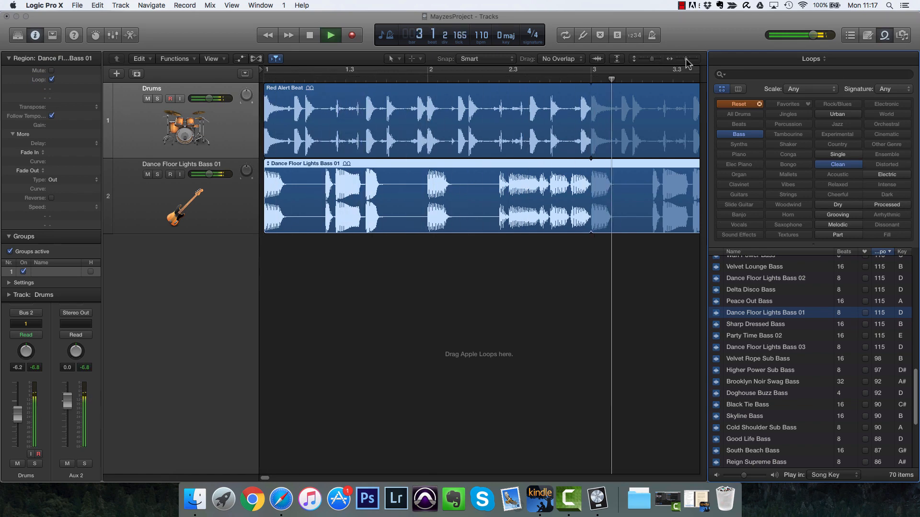
drag(686, 59, 683, 59)
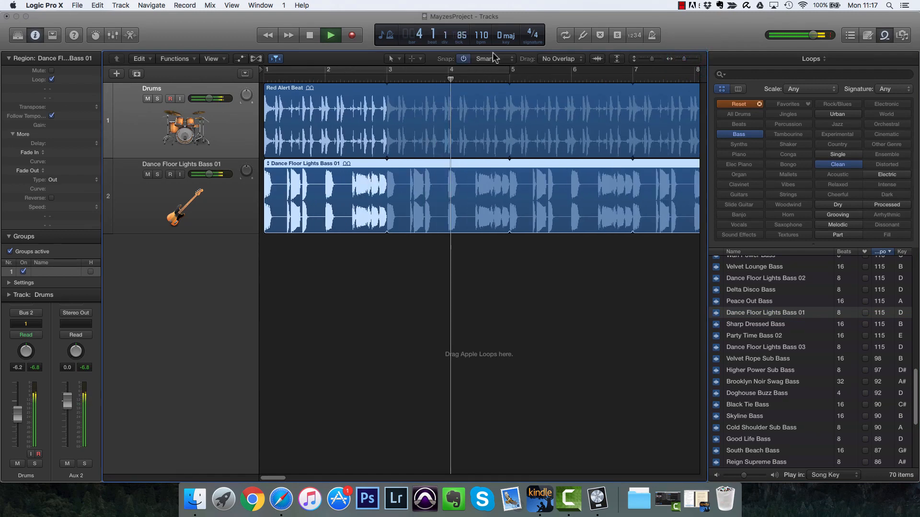
key(space)
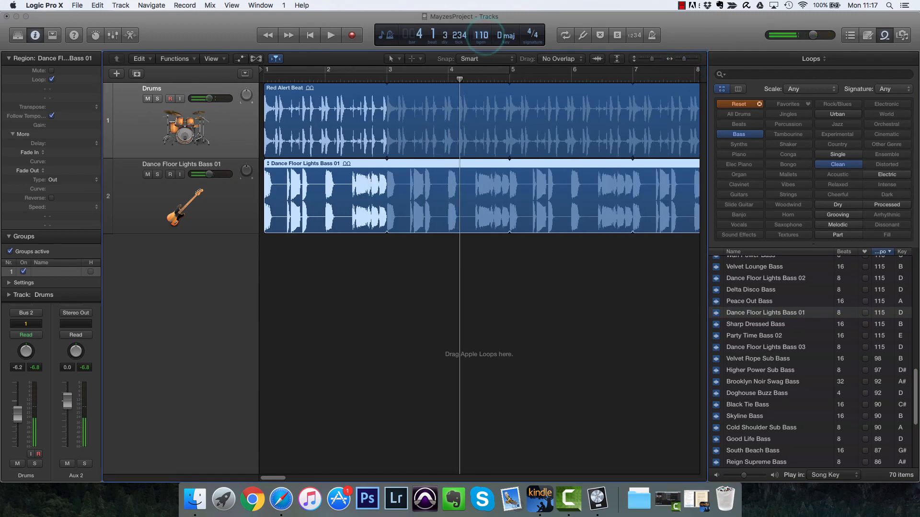
Try several project tempos including 84 and 117, listen to the loops, settle on 101, and return to the beginning.
drag(481, 35, 481, 29)
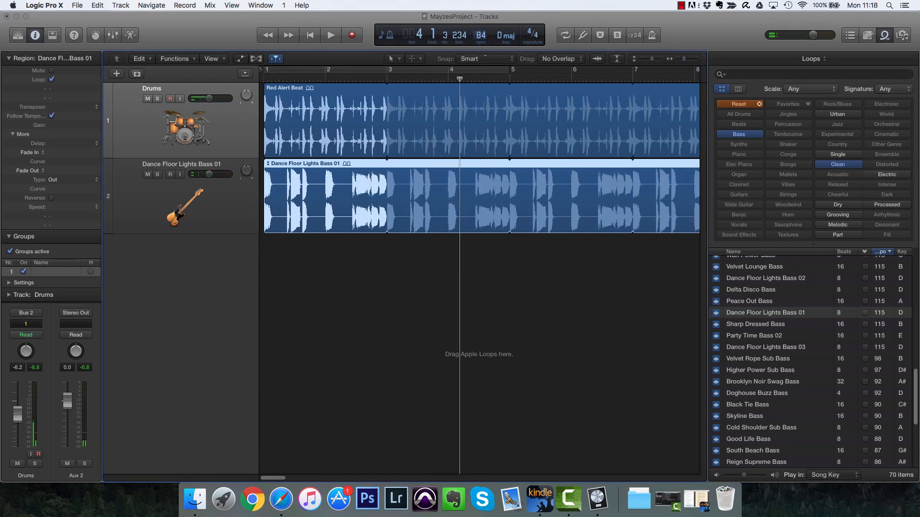
drag(481, 35, 487, 38)
key(space)
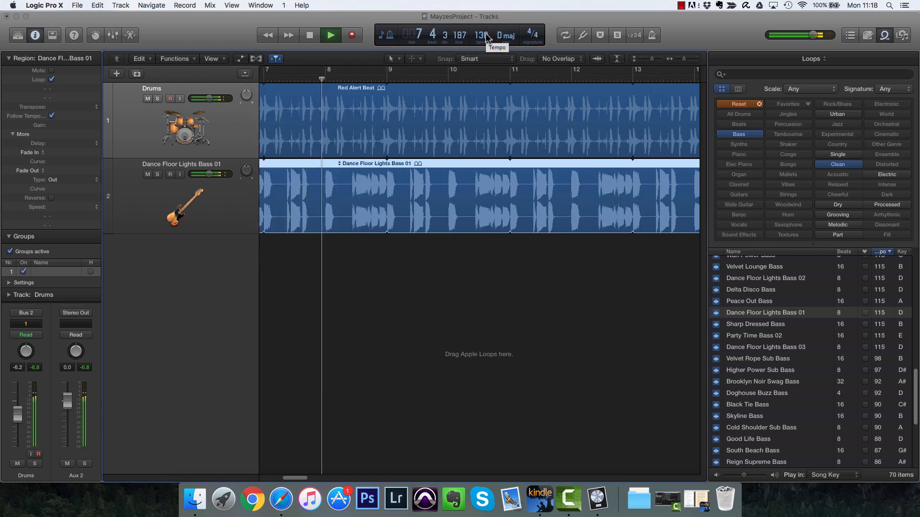
drag(486, 37, 485, 57)
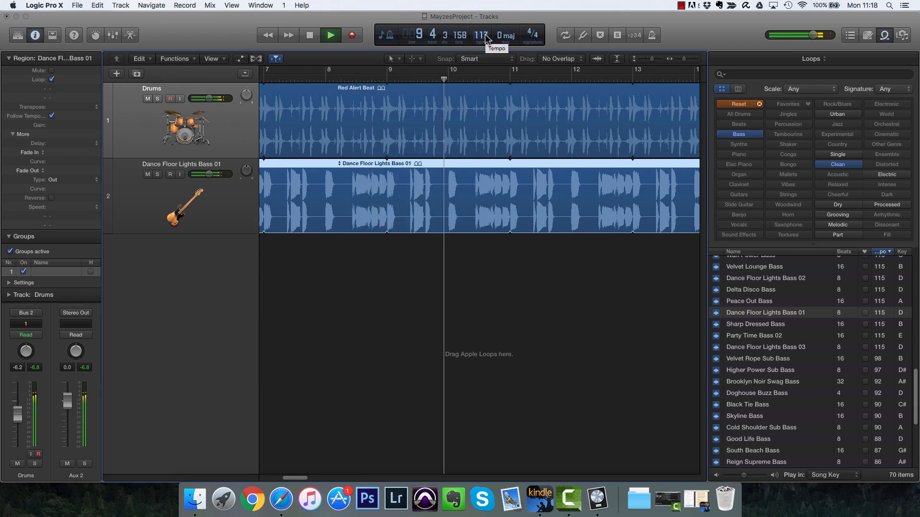
drag(486, 37, 489, 56)
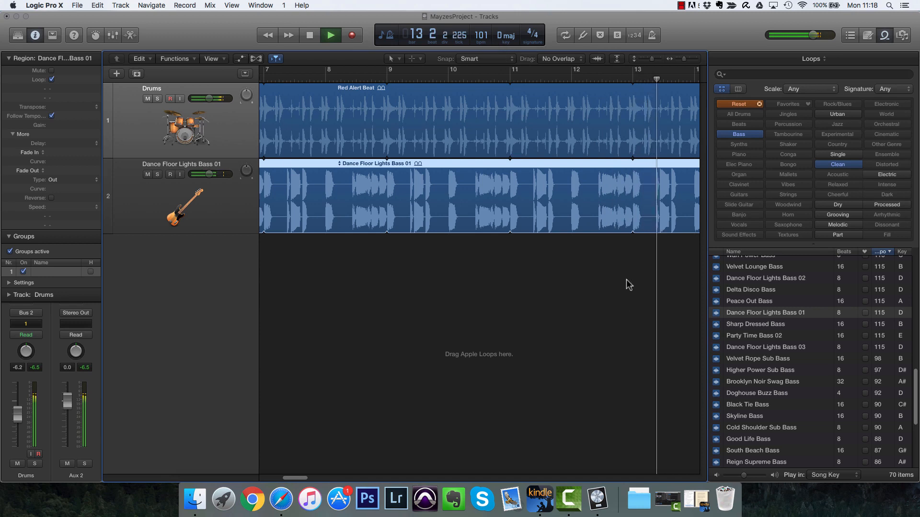
key(space)
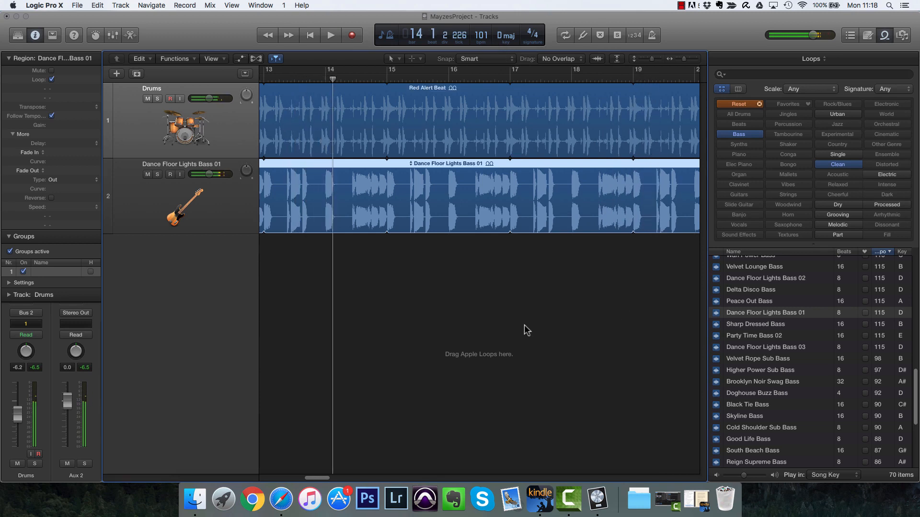
key(Return)
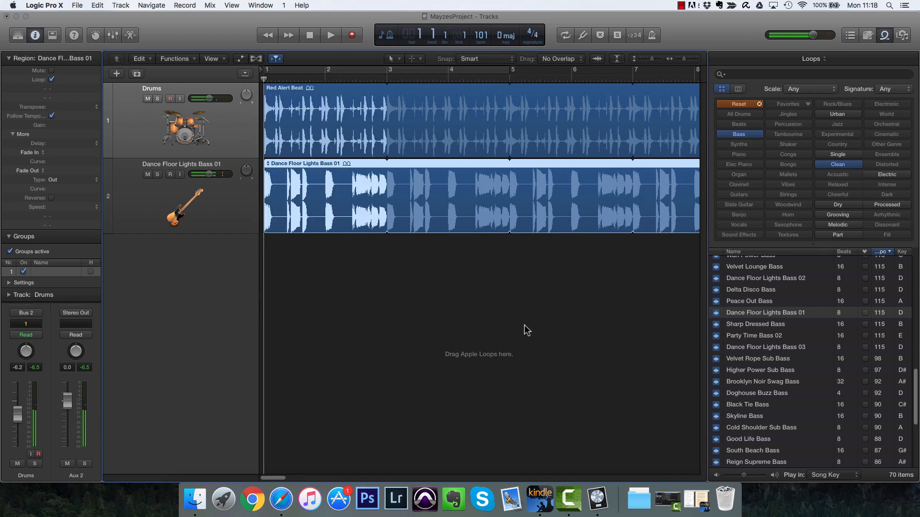
Reset the loop filters, filter the loops by Elec Piano and Grooving, and audition Sky Lounge Electric Piano 01.
click(759, 106)
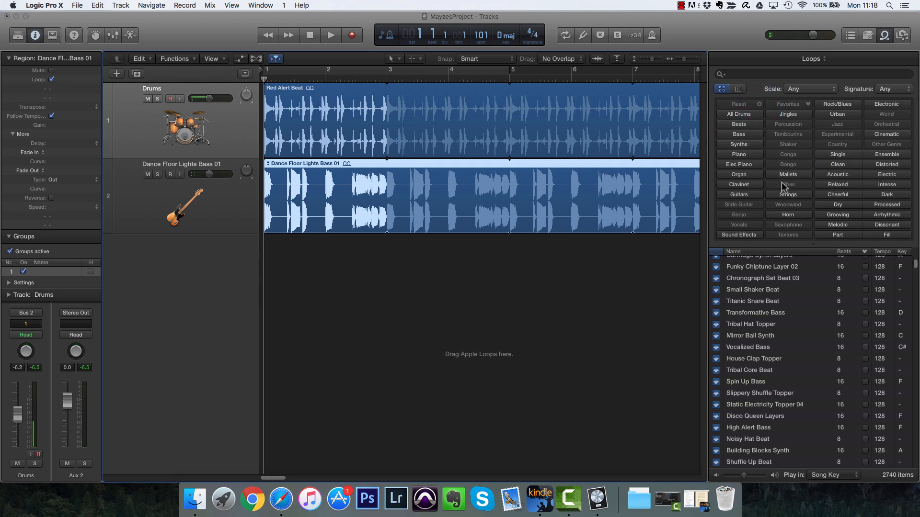
click(751, 167)
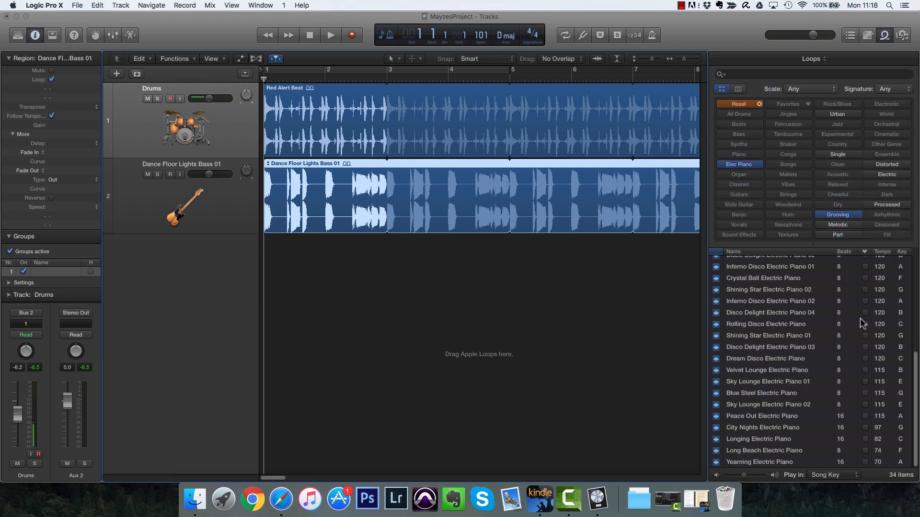
click(721, 381)
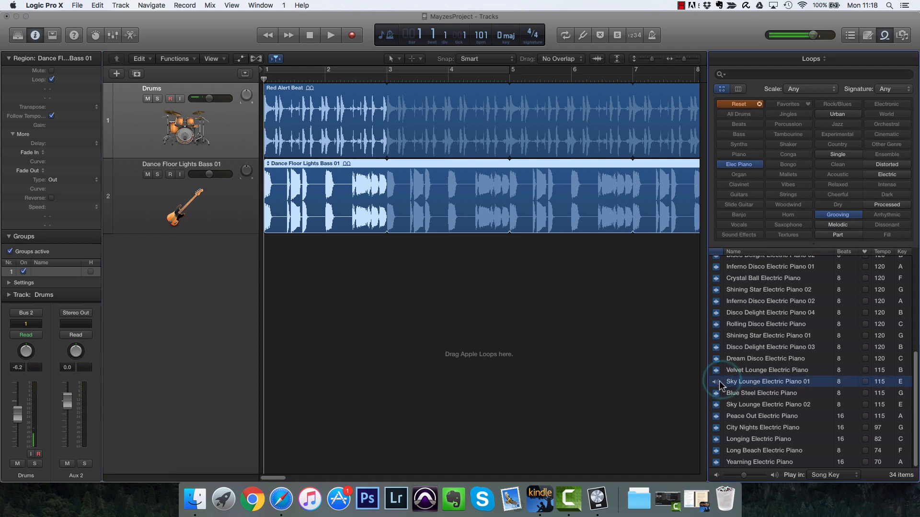
Add Sky Lounge Electric Piano 01 as a looped region on a new track from bar 1, and set the project tempo to 110.
drag(717, 386, 287, 269)
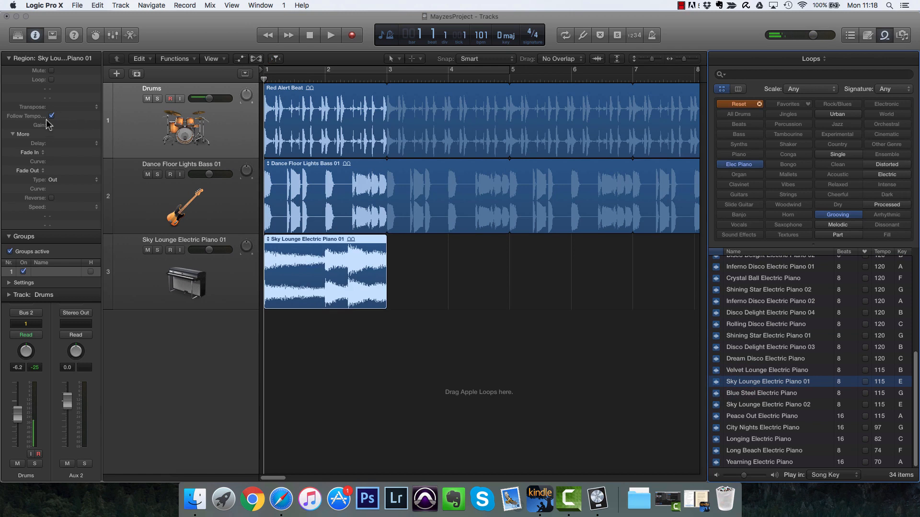
click(51, 80)
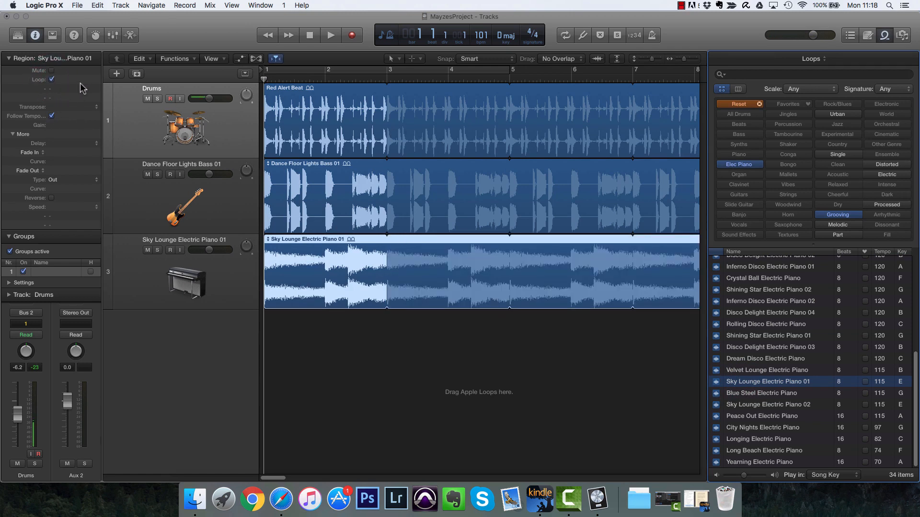
key(space)
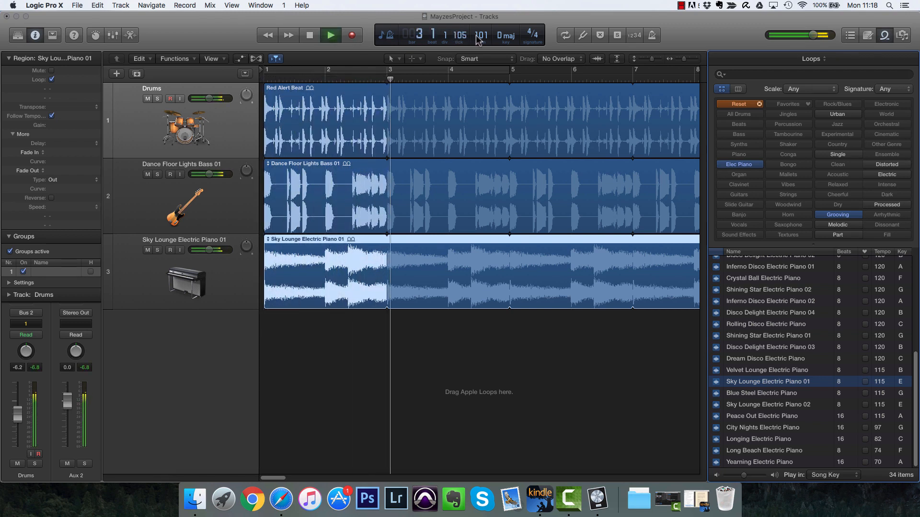
key(space)
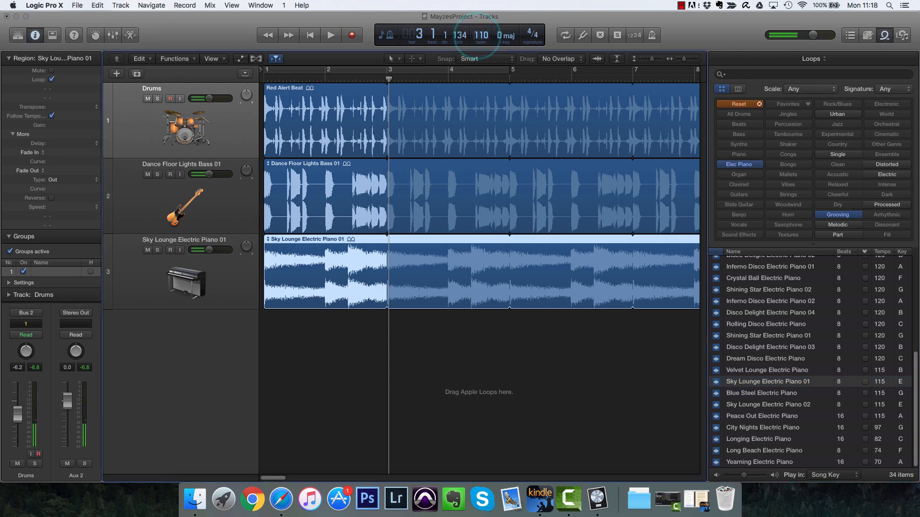
Lower the electric piano and bass track volumes during playback, and return to the beginning of the project.
key(space)
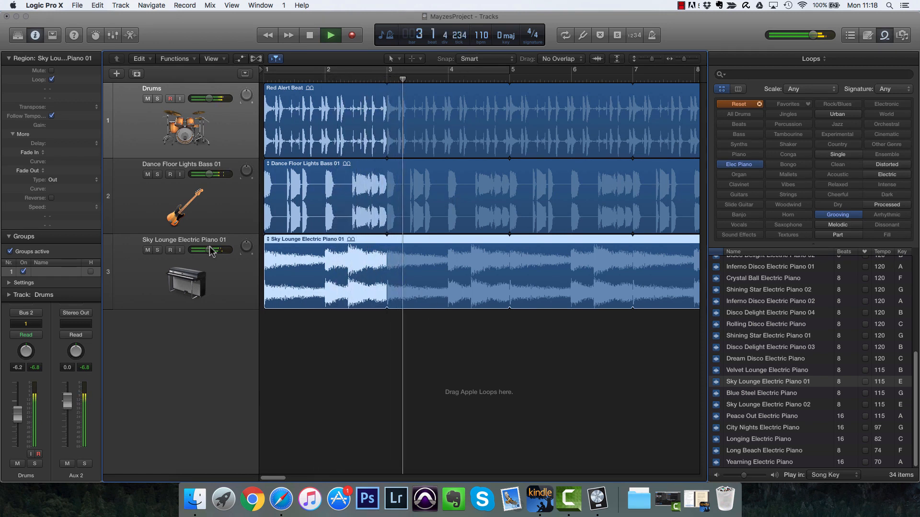
drag(209, 250, 200, 249)
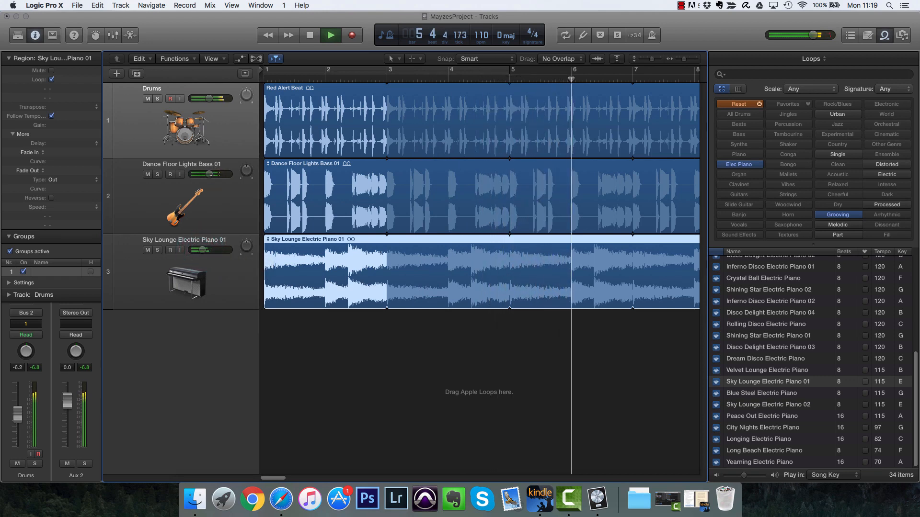
drag(207, 174, 208, 175)
key(space)
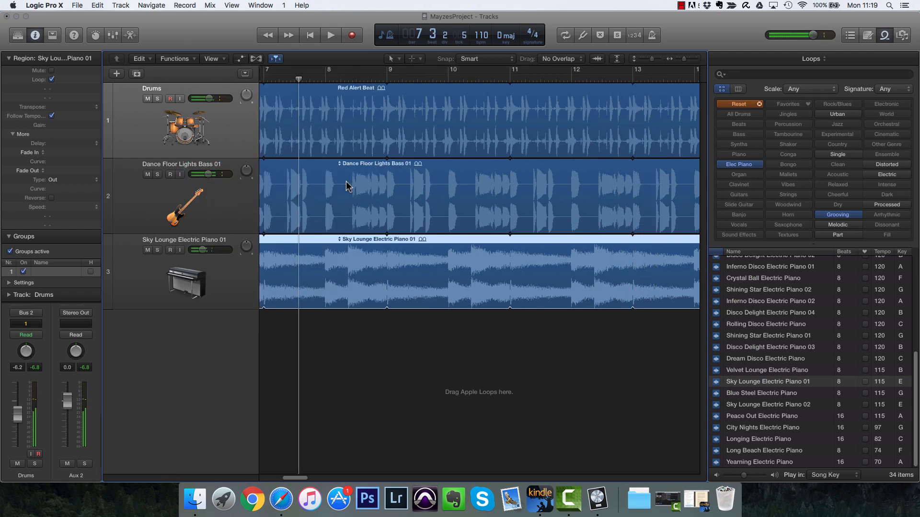
key(Return)
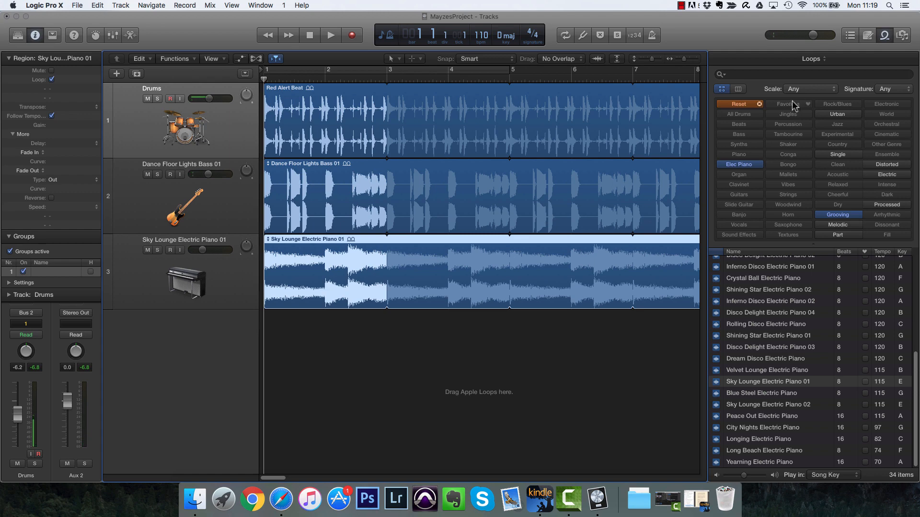
Reset the loop filters and delete the bass, drum and electric piano regions from the three tracks.
click(759, 105)
click(345, 214)
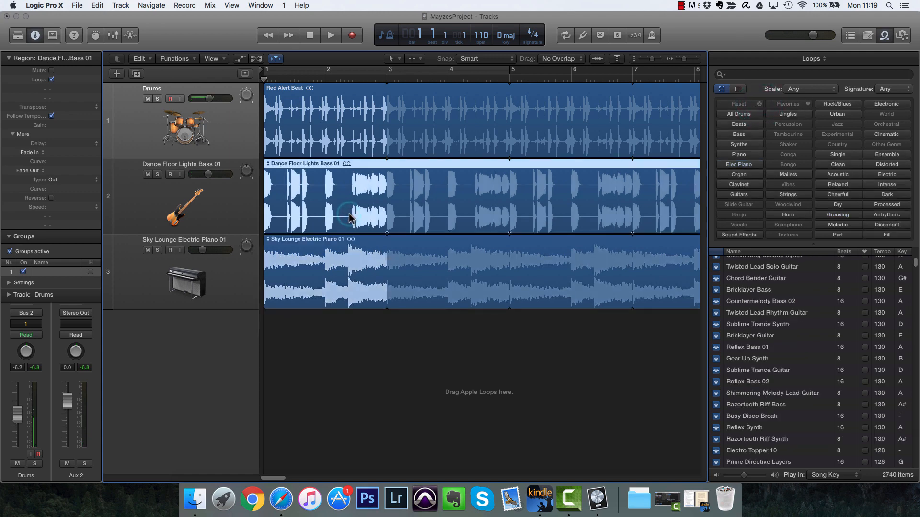
key(BackSpace)
click(330, 130)
key(BackSpace)
click(344, 261)
key(BackSpace)
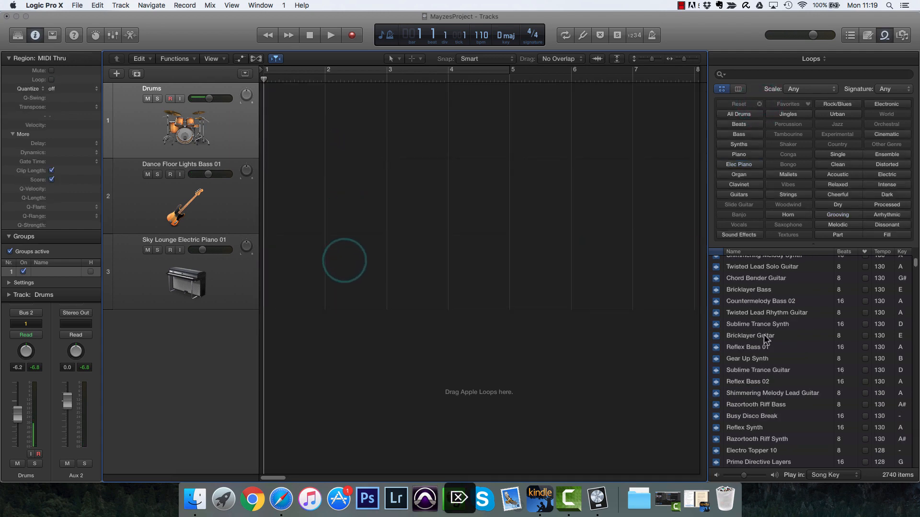
Place Tight Tech Beat at bar 1 of the Drums track and import its tempo information into the project.
scroll(815, 359, down, 10)
drag(776, 332, 276, 138)
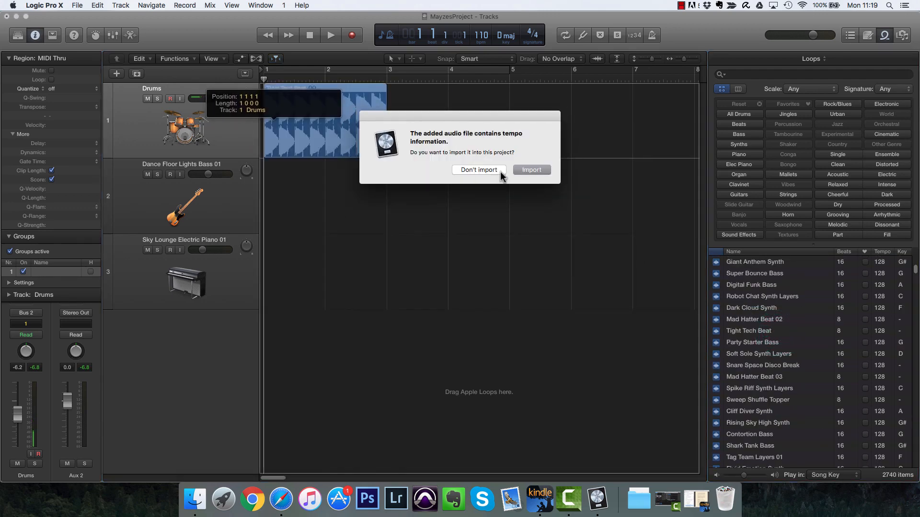
click(531, 169)
Place Rocket Fuel Beat 03 on the bass track and Crystal Ball Wah Guitar on the electric piano track at bar 1, and play them together.
scroll(768, 364, down, 5)
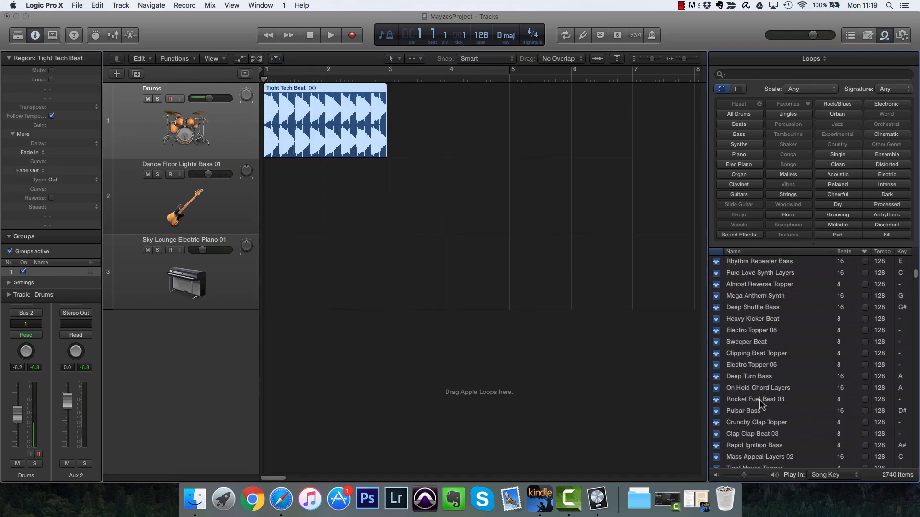
drag(761, 401, 279, 215)
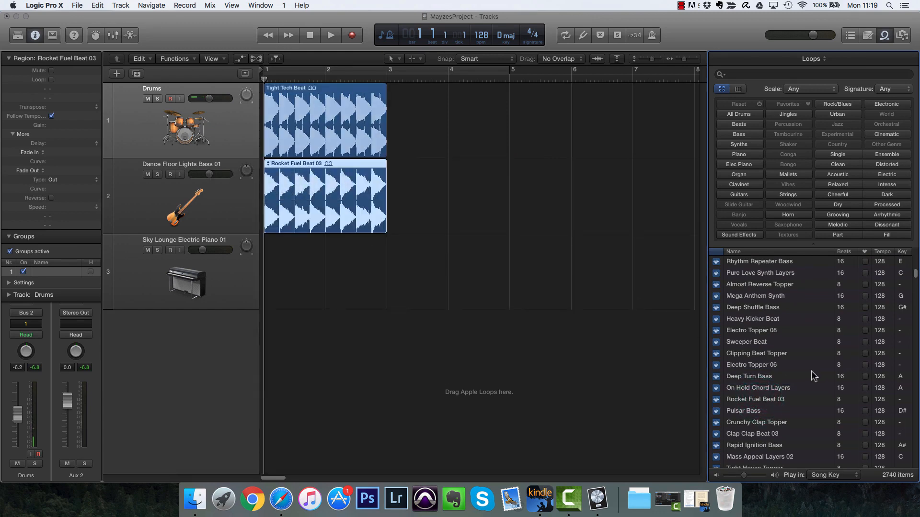
scroll(814, 379, down, 10)
drag(781, 386, 273, 272)
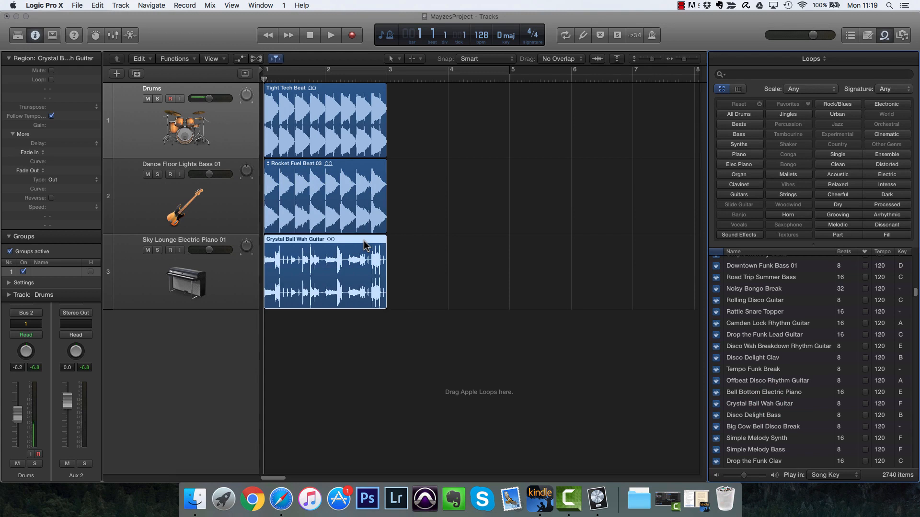
key(space)
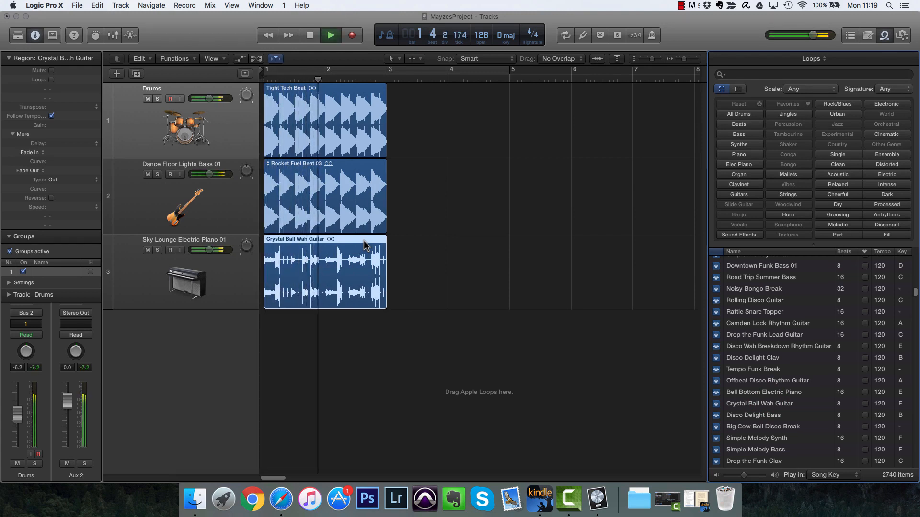
key(space)
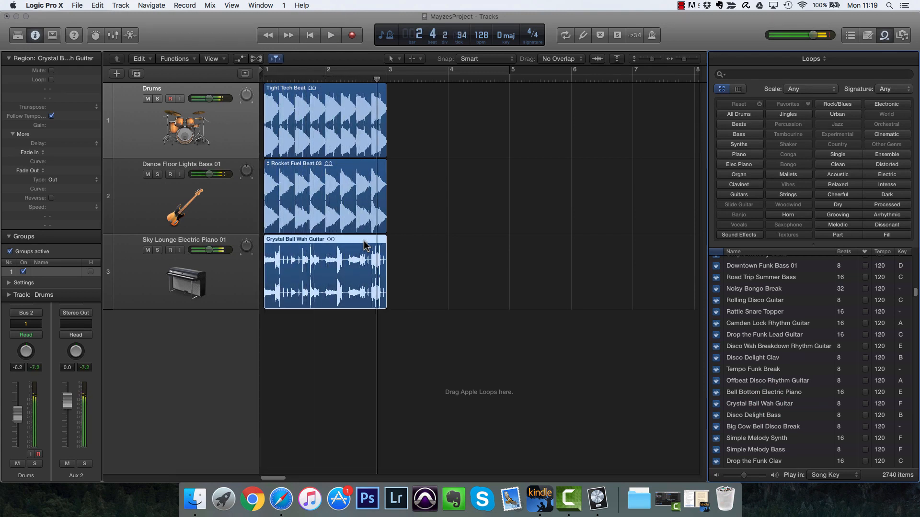